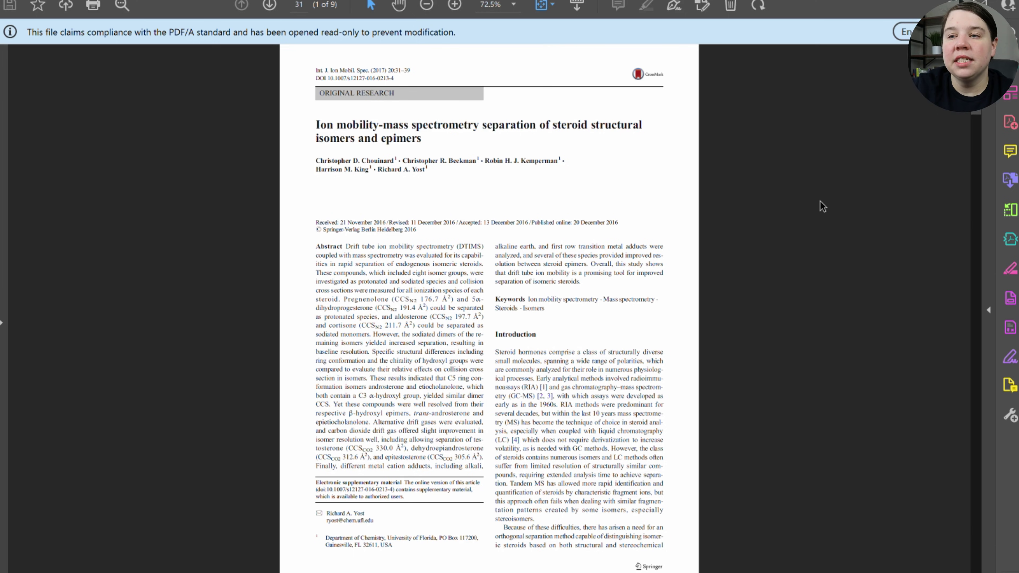
Scroll the steroid paper PDF to skim its results tables, then back to the first page
scroll(362, 349, down, 8)
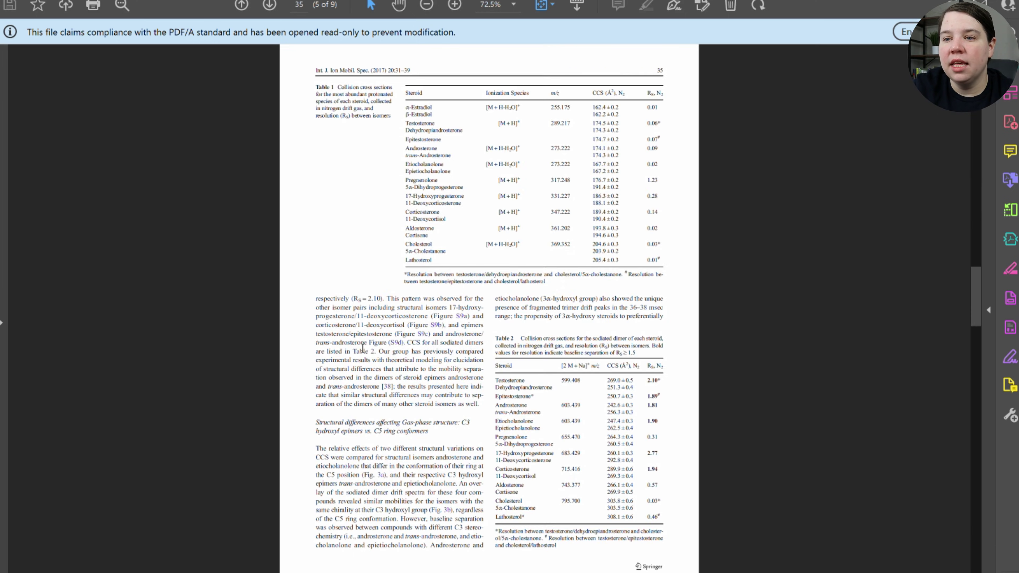
scroll(548, 286, up, 8)
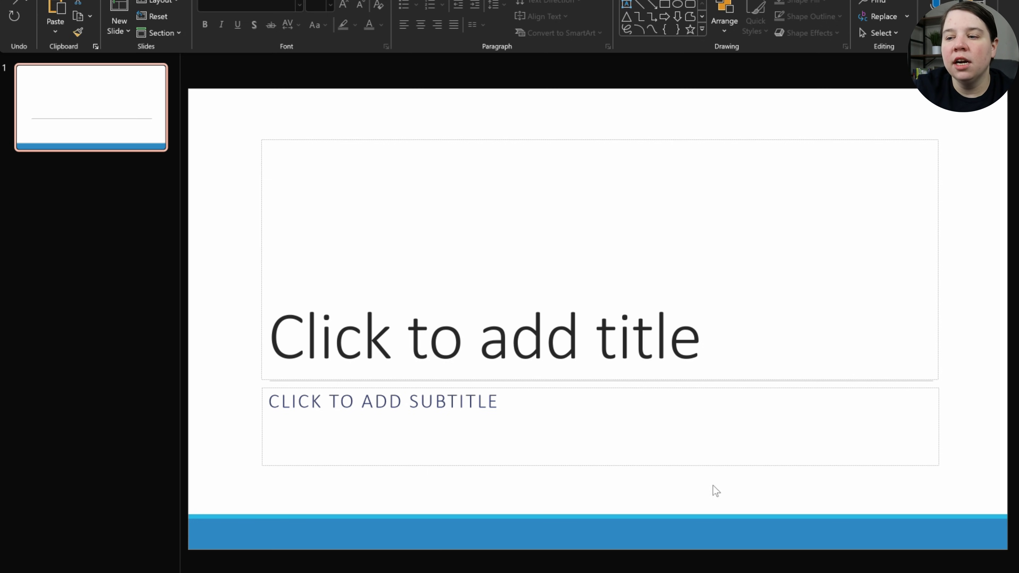
Show PowerPoint's Design themes, then select the article's full title in the PDF for copying
key(alt+g)
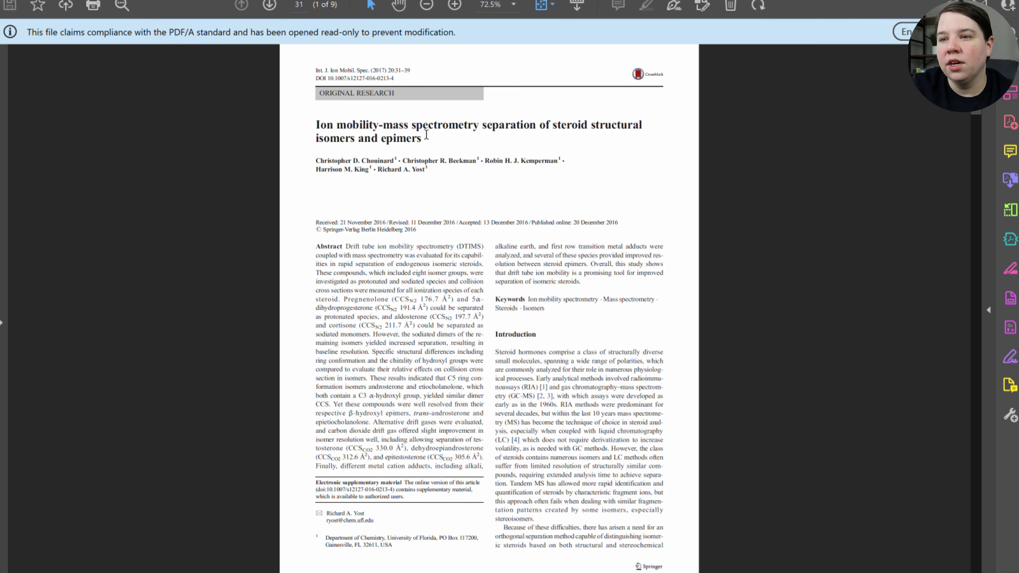
drag(426, 135, 321, 116)
key(ctrl+c)
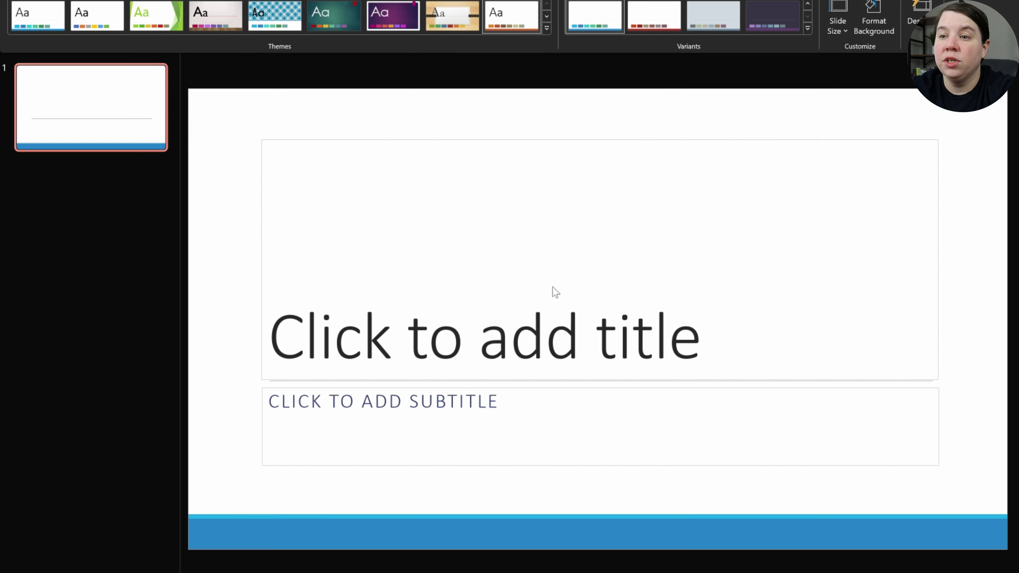
Paste the article's full title into the title placeholder as plain text only
click(425, 330)
key(ctrl+v)
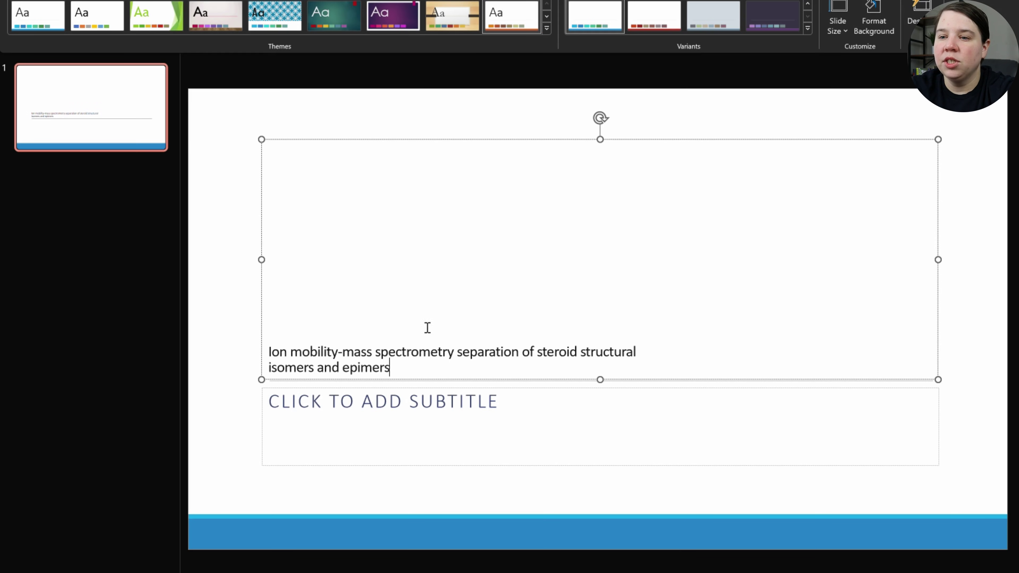
key(ctrl+z)
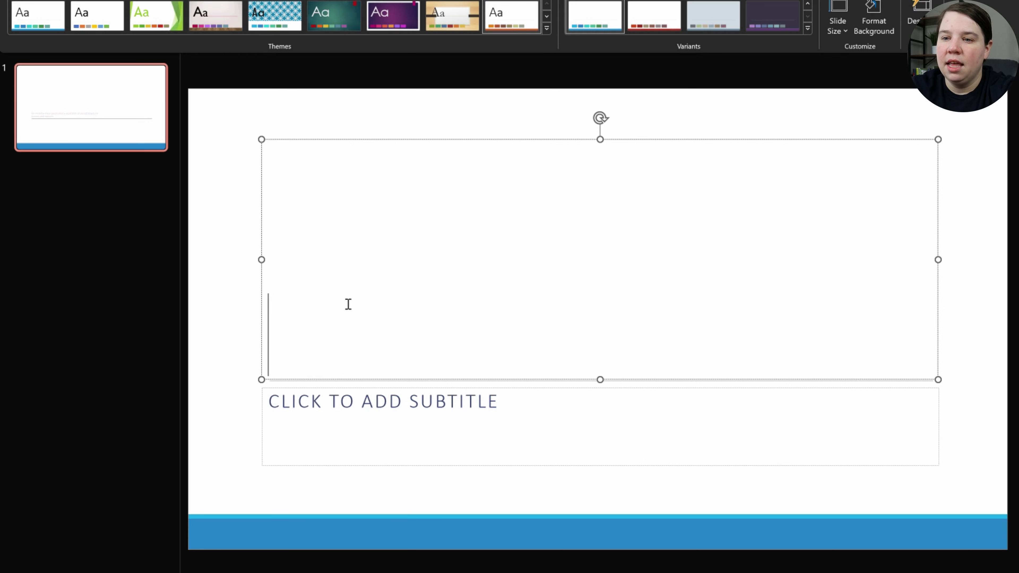
right_click(348, 303)
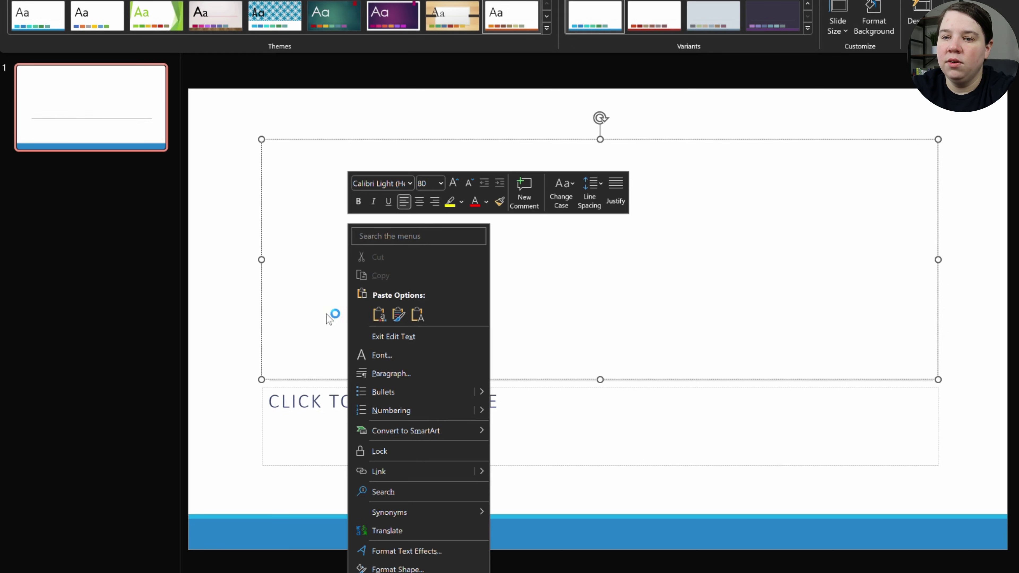
click(417, 314)
click(207, 352)
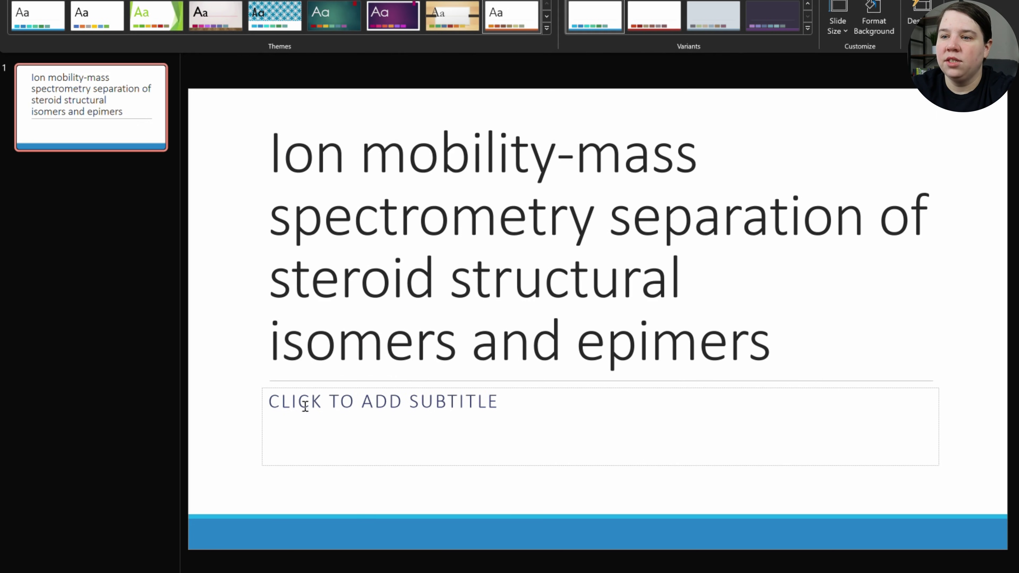
Enter the author's name as the subtitle and add a blank slide after the title slide
click(352, 411)
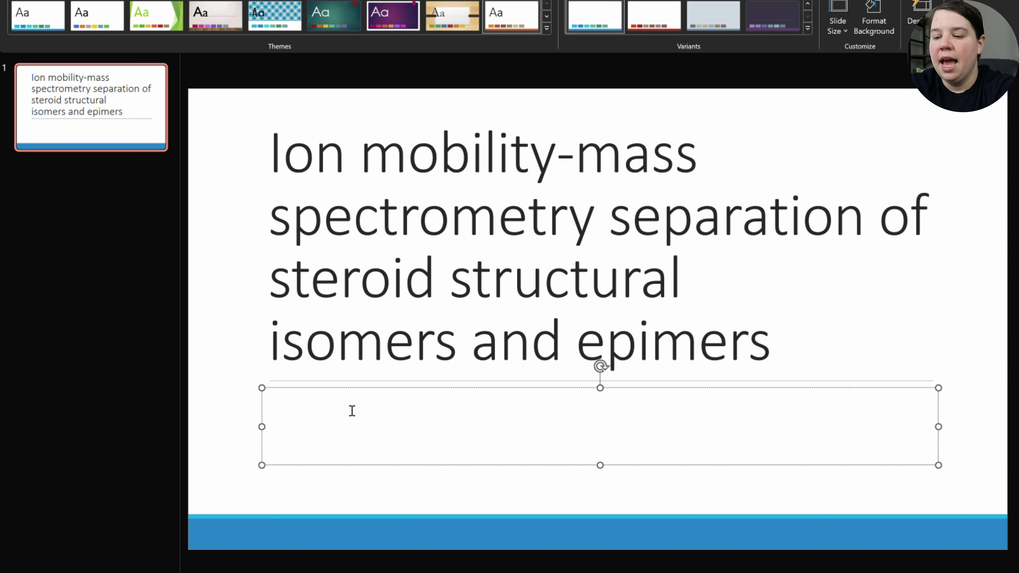
text(B)
key(BackSpace)
text(ALAN)
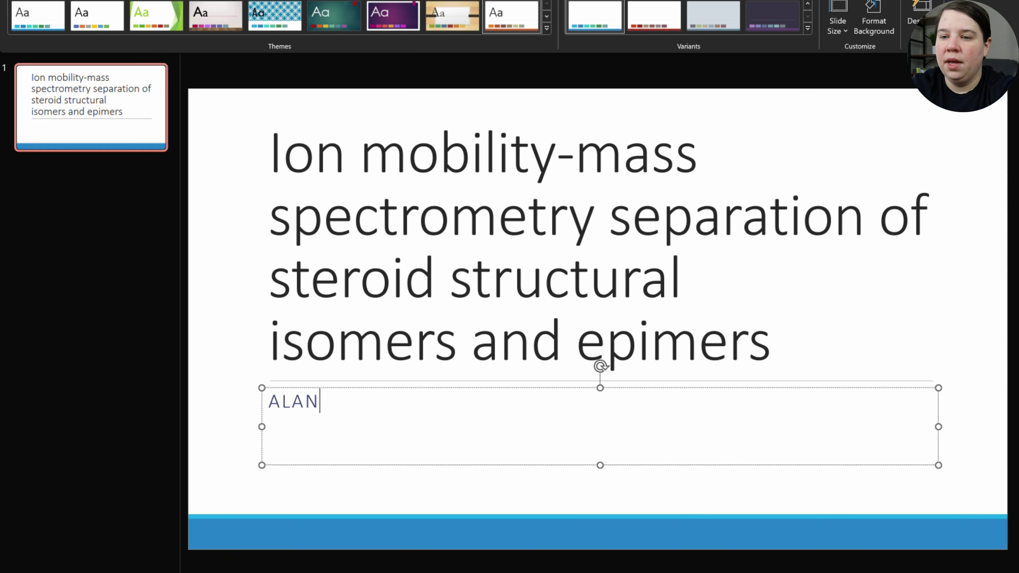
text(A RISTER)
key(Return)
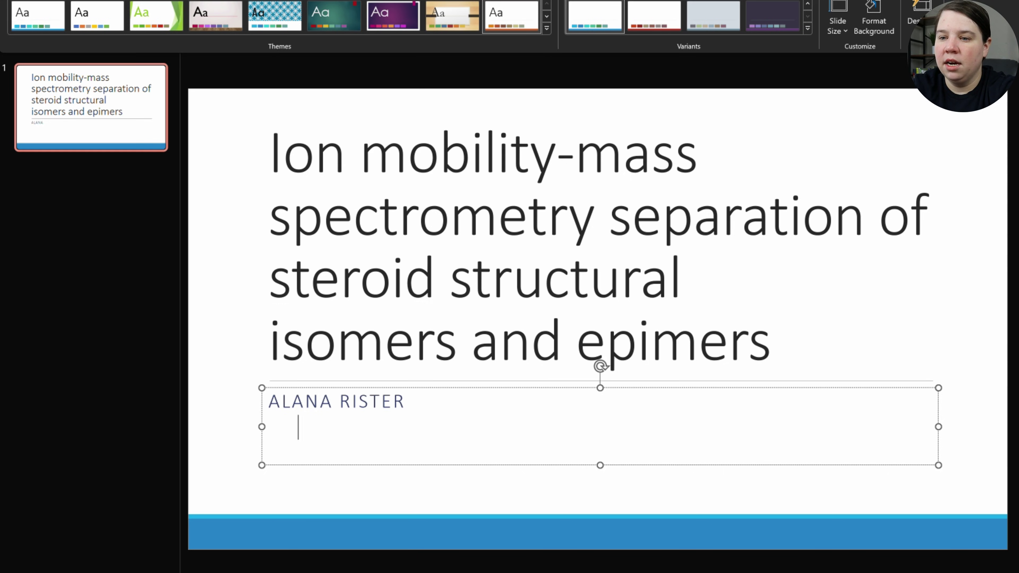
click(227, 414)
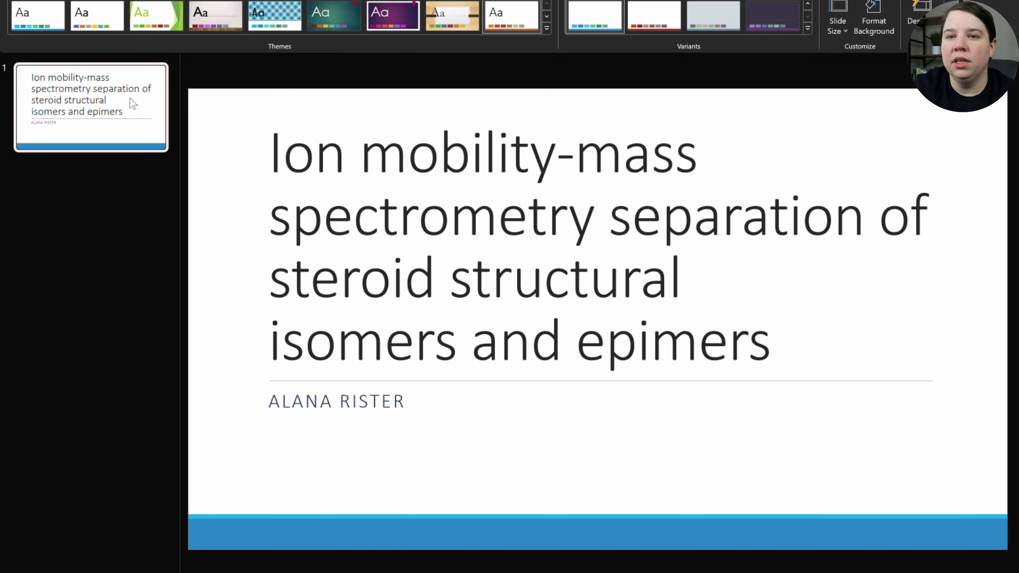
key(ctrl+m)
key(ctrl+m)
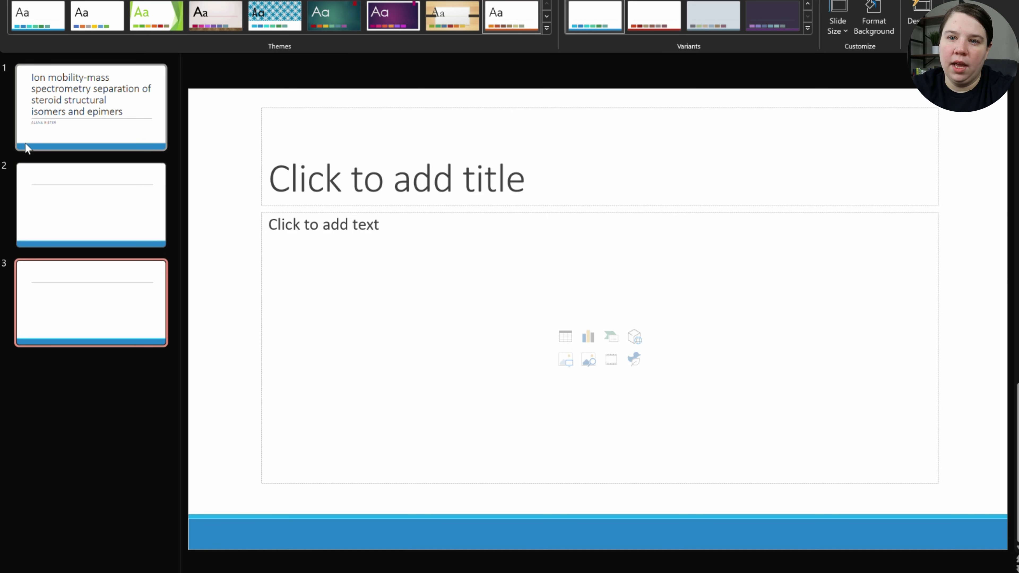
Add another blank Title and Content slide to the deck with Ctrl+M
key(ctrl+m)
key(ctrl+m)
key(ctrl+m)
key(ctrl+m)
key(ctrl+m)
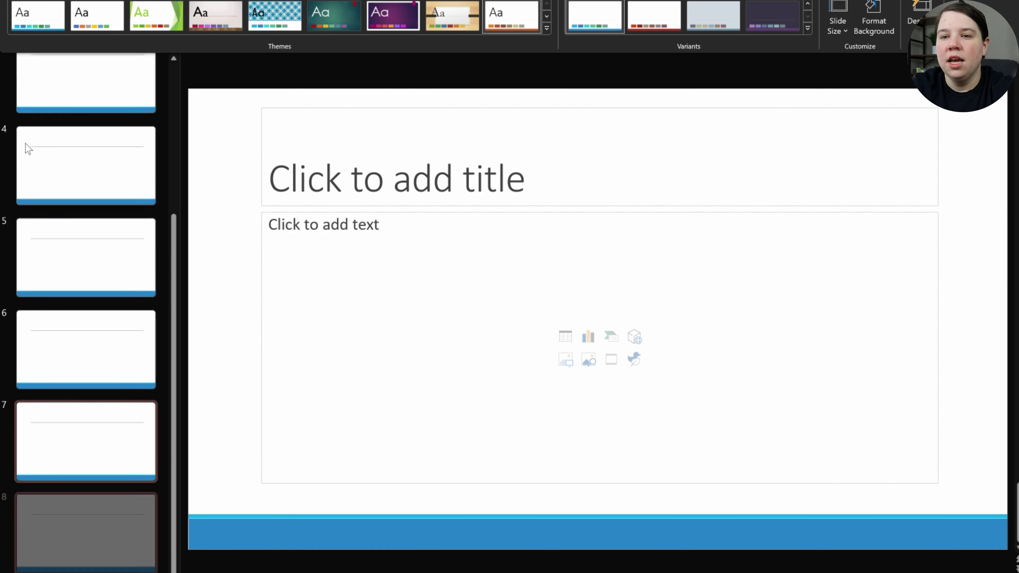
scroll(125, 182, up, 5)
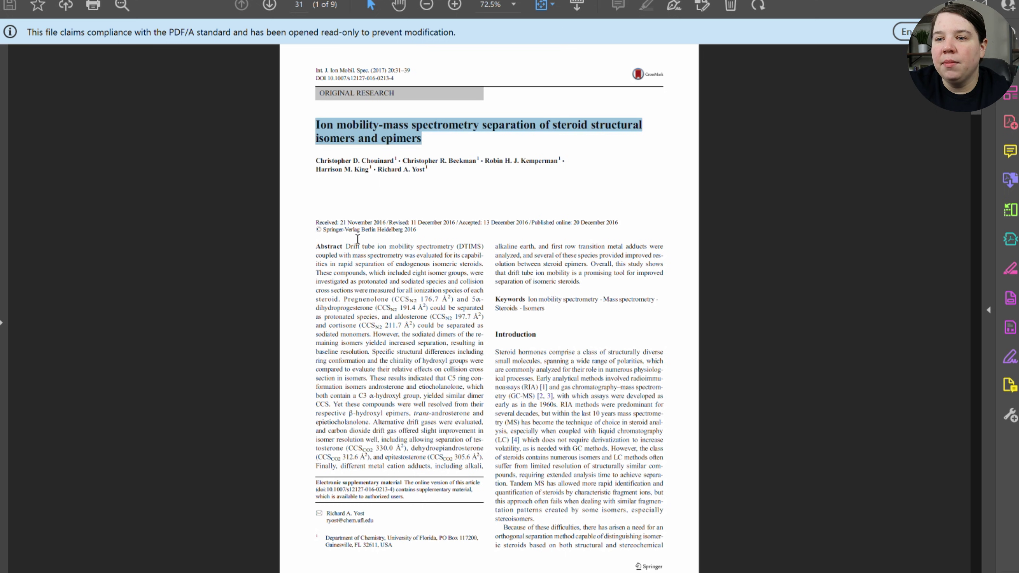
Read the Introduction's opening sentences on why steroid hormones are analyzed
click(383, 332)
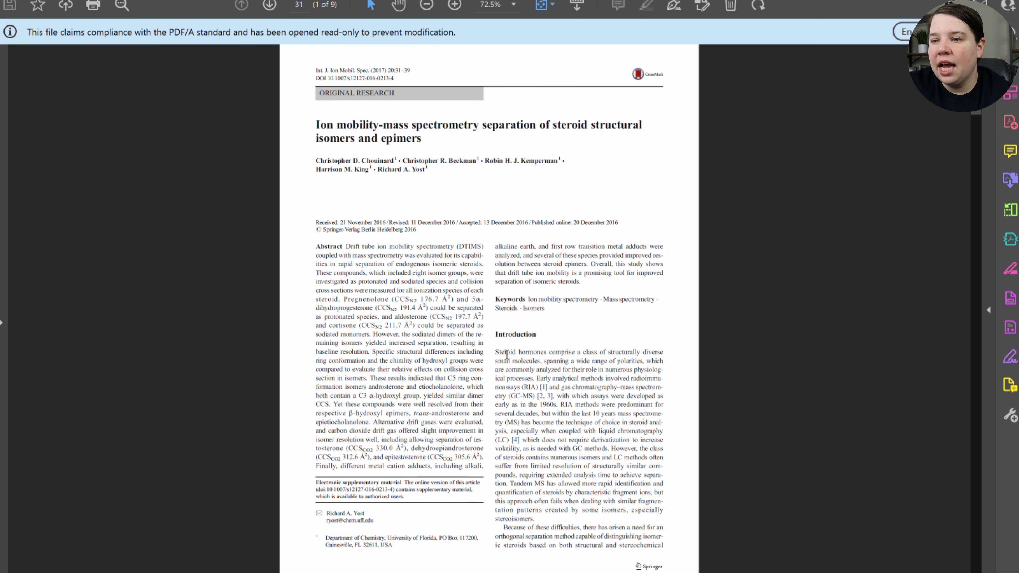
drag(540, 354, 599, 365)
drag(496, 369, 531, 377)
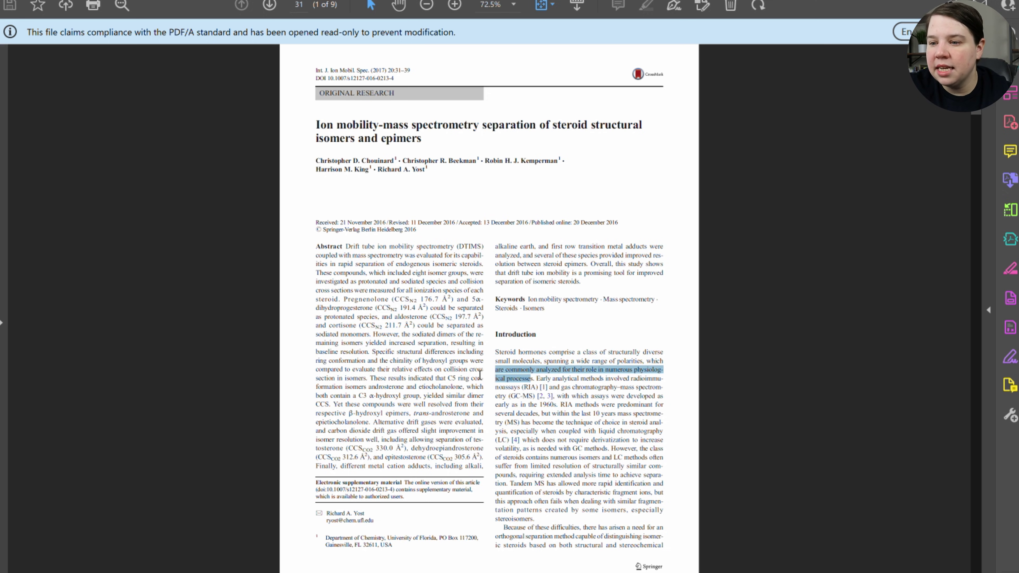
click(604, 457)
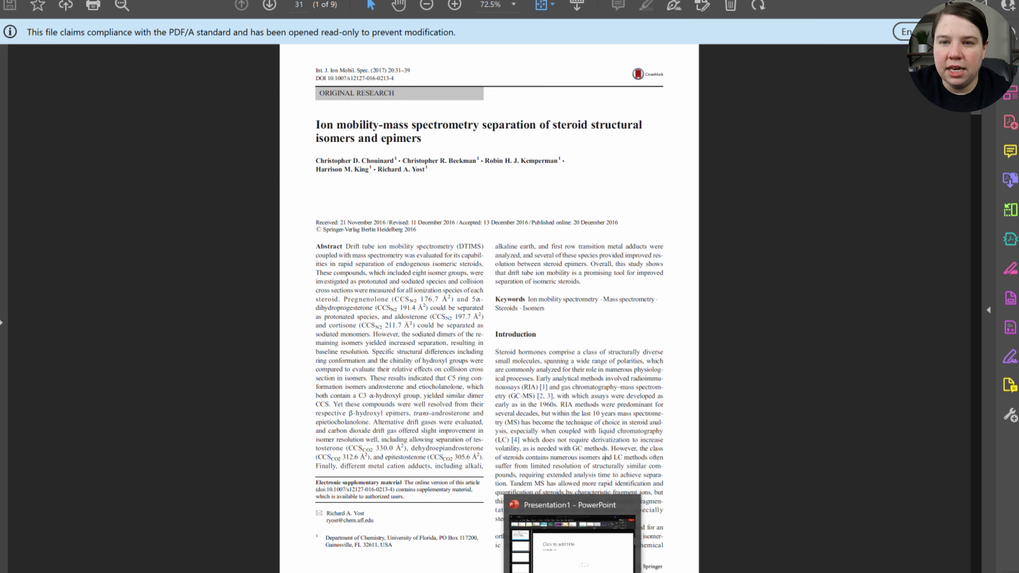
Give slide 2 the title 'Importance of Steroid Analysis' and body line 'Steroid Analysis is used:'
click(572, 571)
click(388, 188)
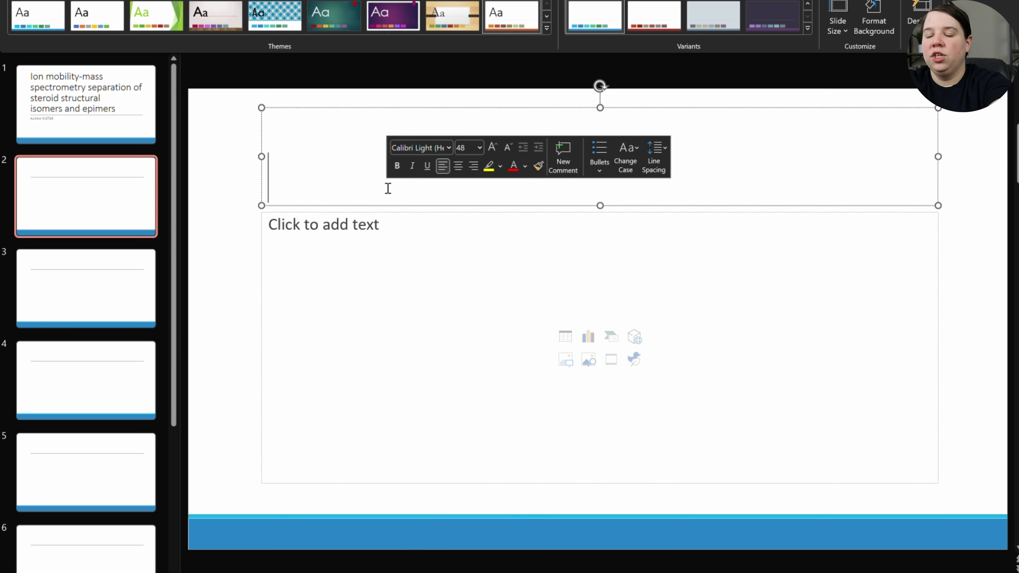
text(Import)
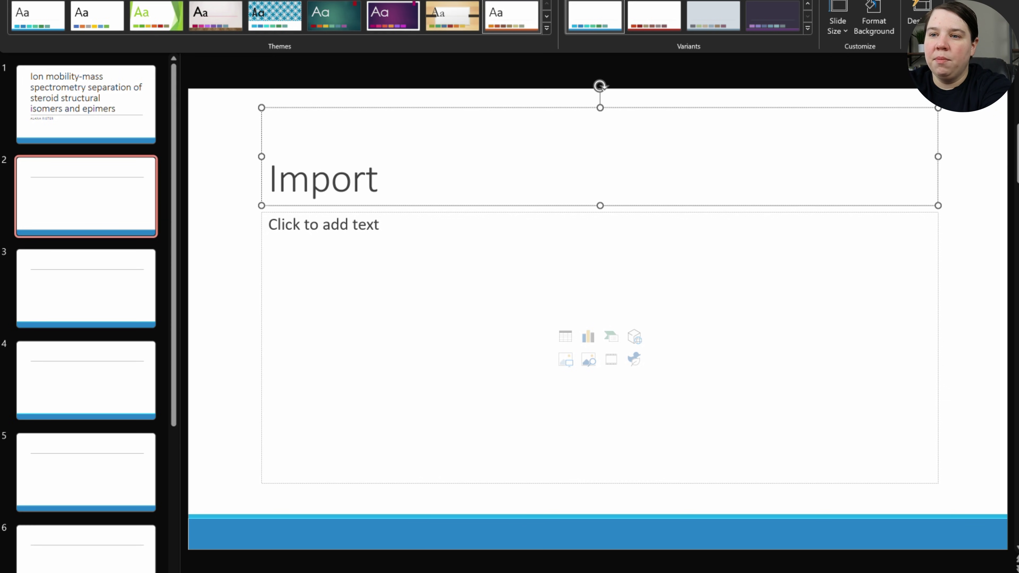
text(ance of Steroid A)
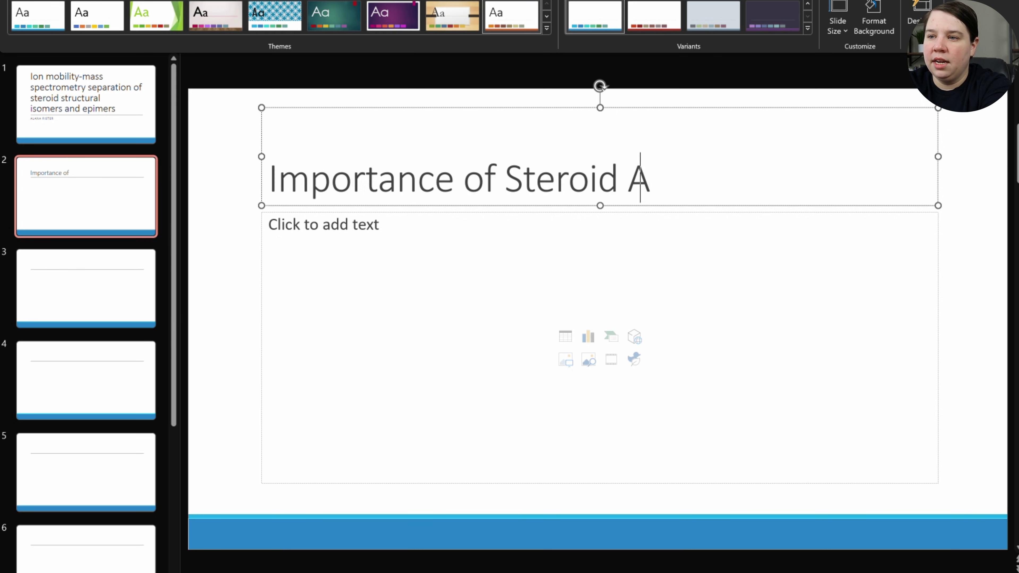
text(nalysis)
click(332, 228)
text(Ste)
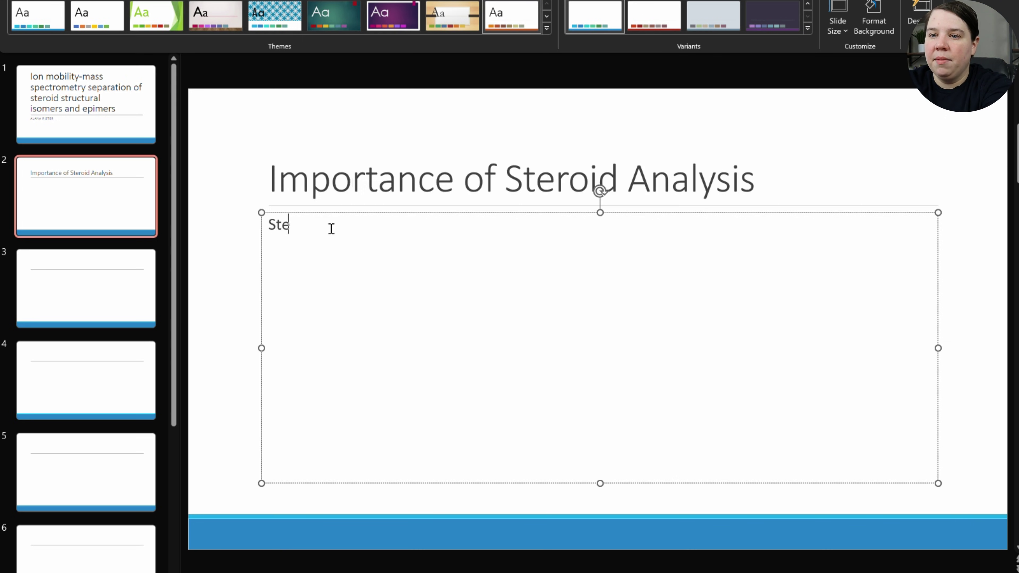
text(roid Analysis)
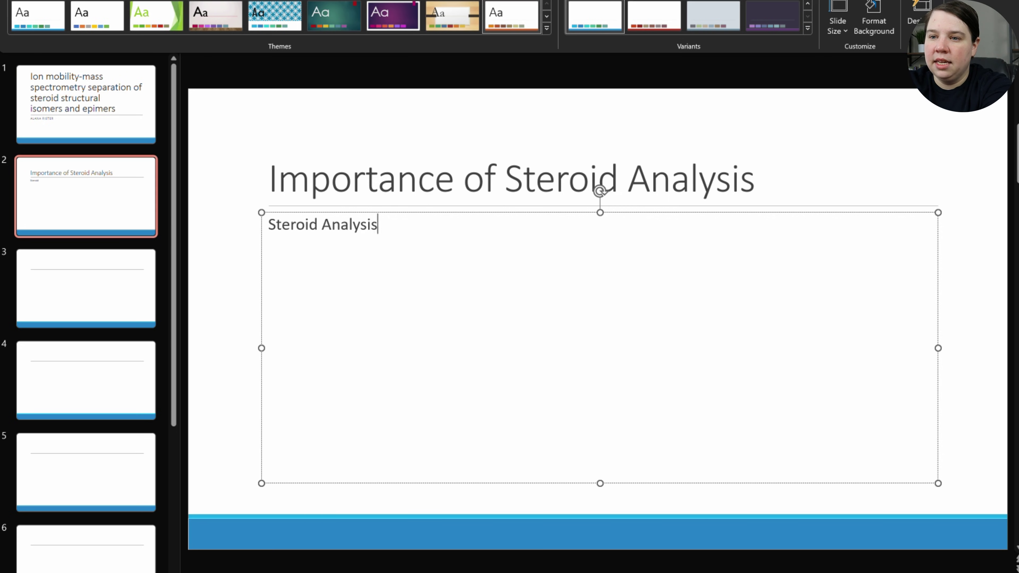
text( is used)
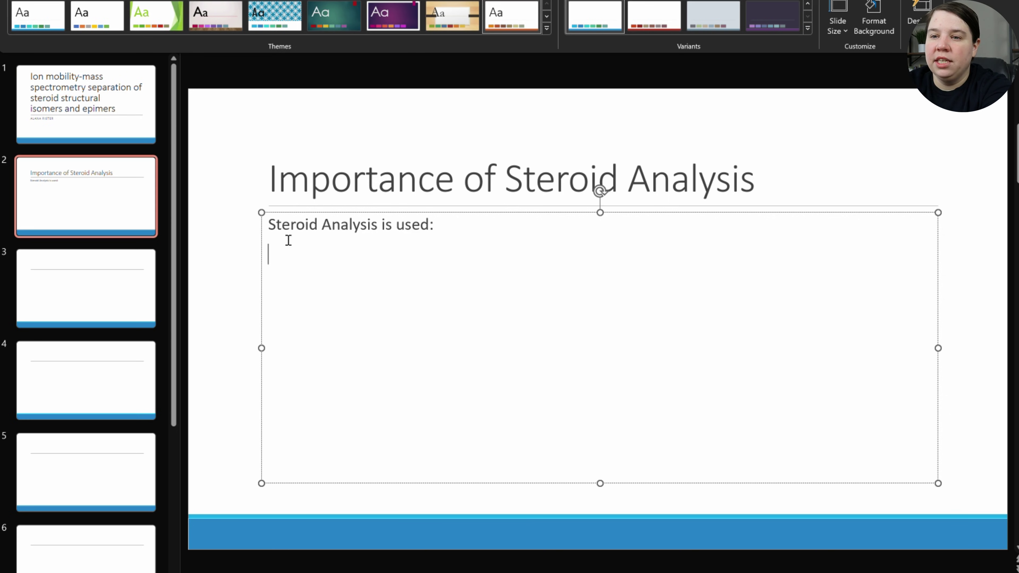
text(:)
key(Return)
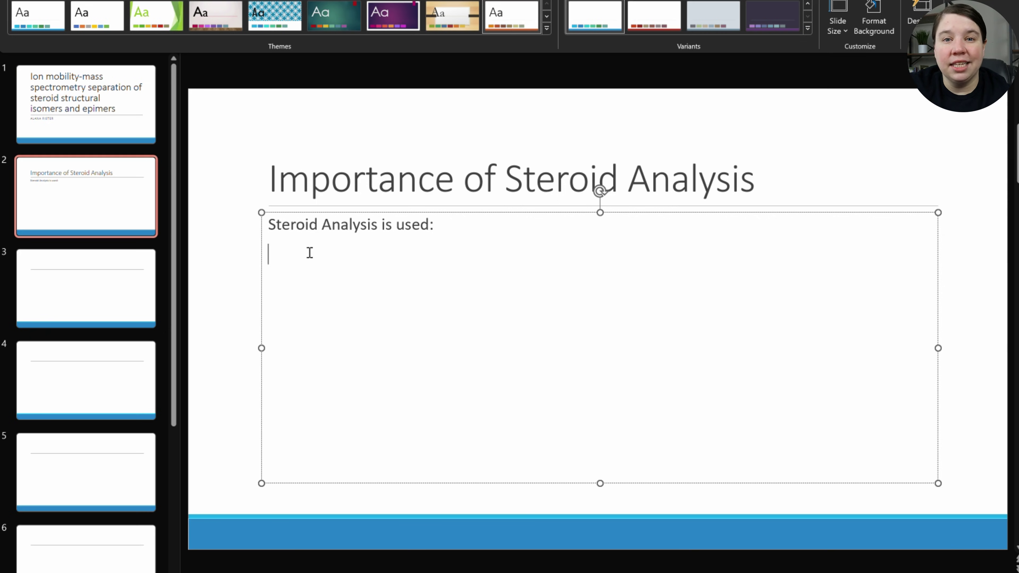
click(374, 1)
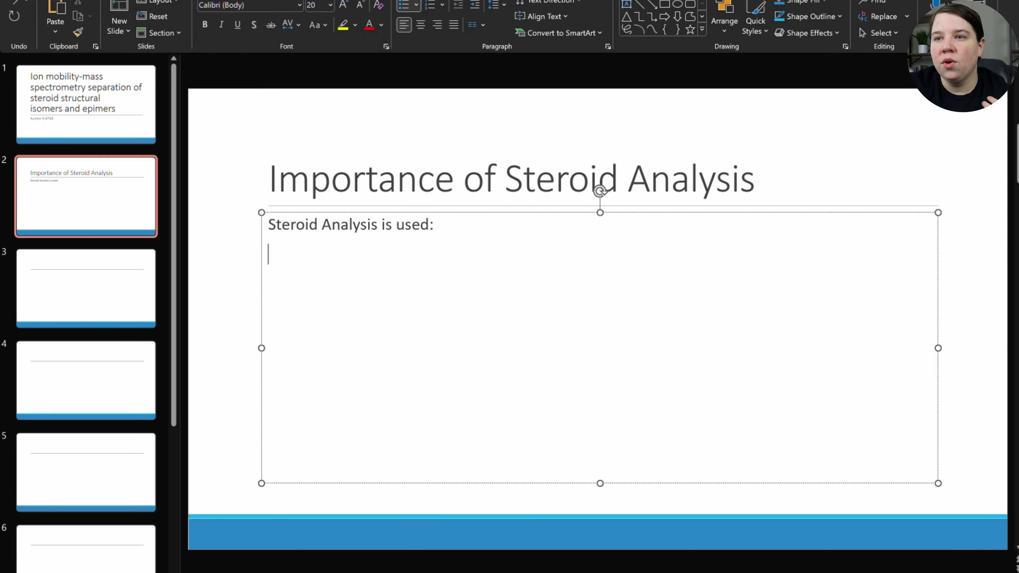
Add bullets 'Medical Diagnosis', 'Environment testing' and 'Sports Performance Testing' under the lead-in
click(405, 9)
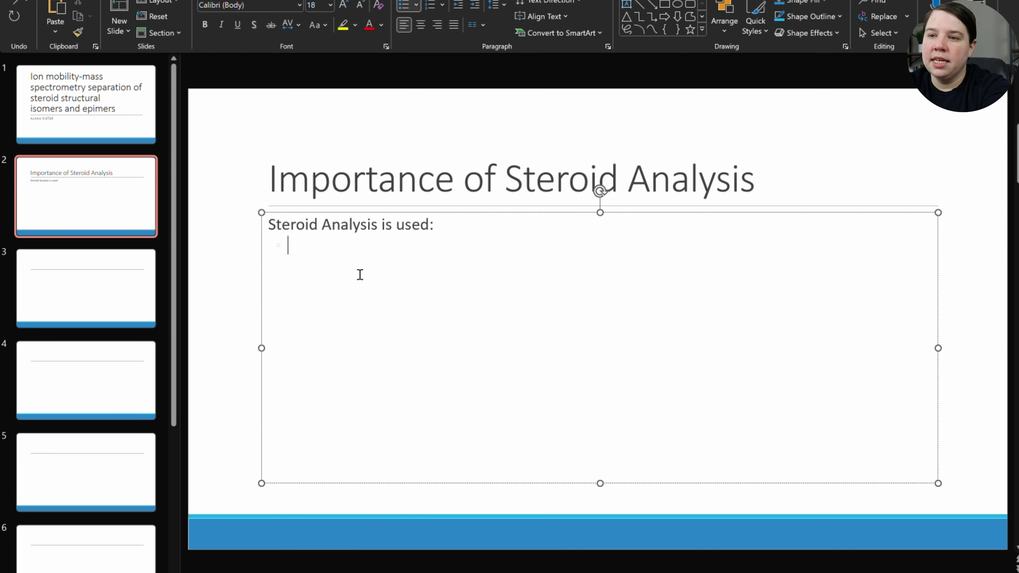
text(Med)
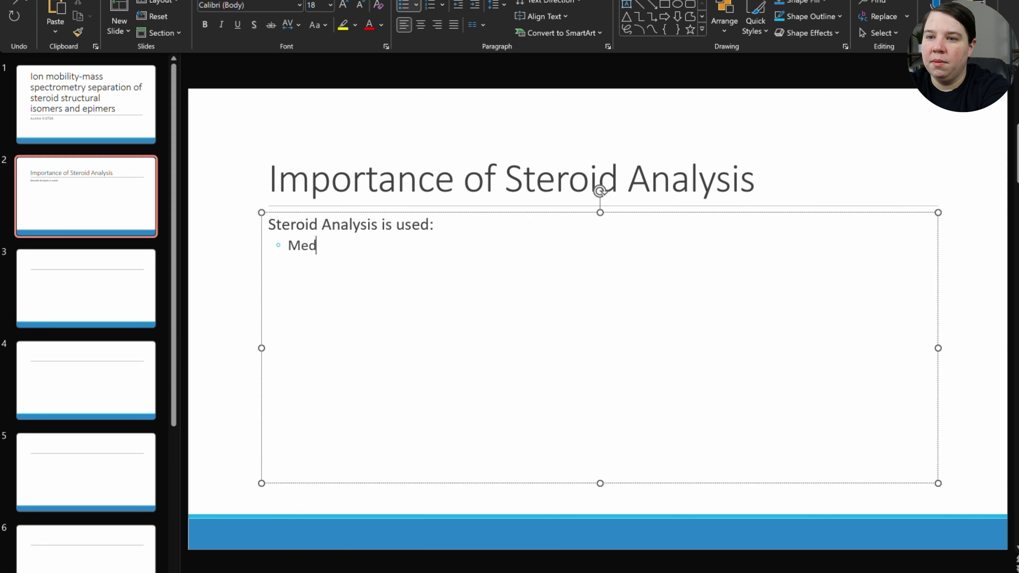
text(ical Diagnosis)
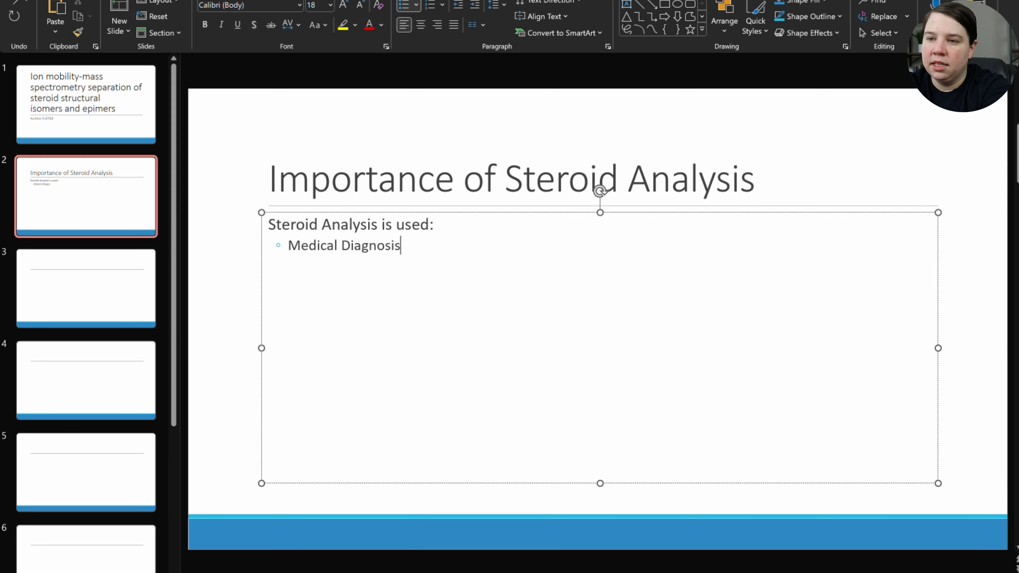
key(Return)
text(Environment testing)
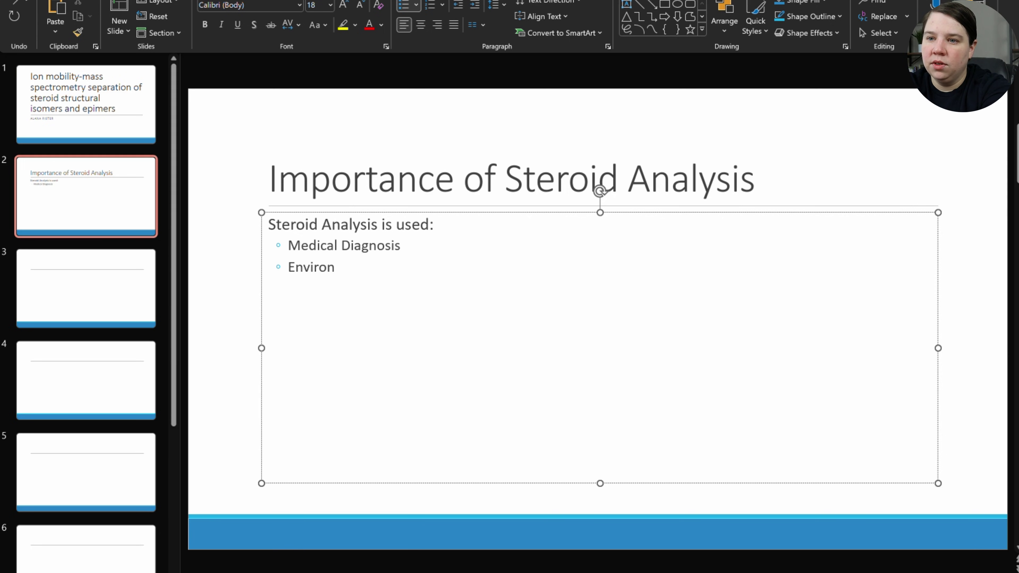
key(Return)
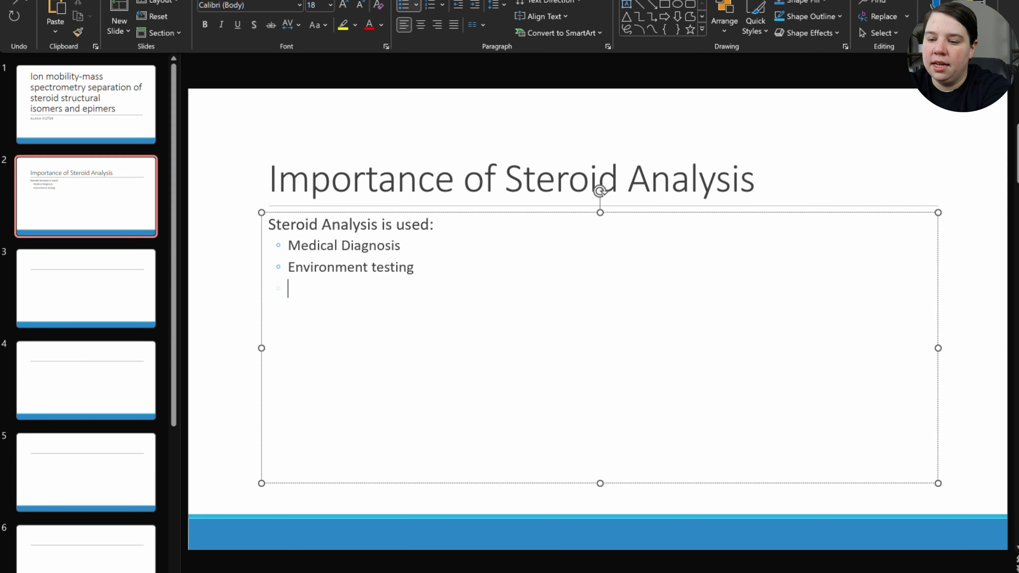
text(Sports P)
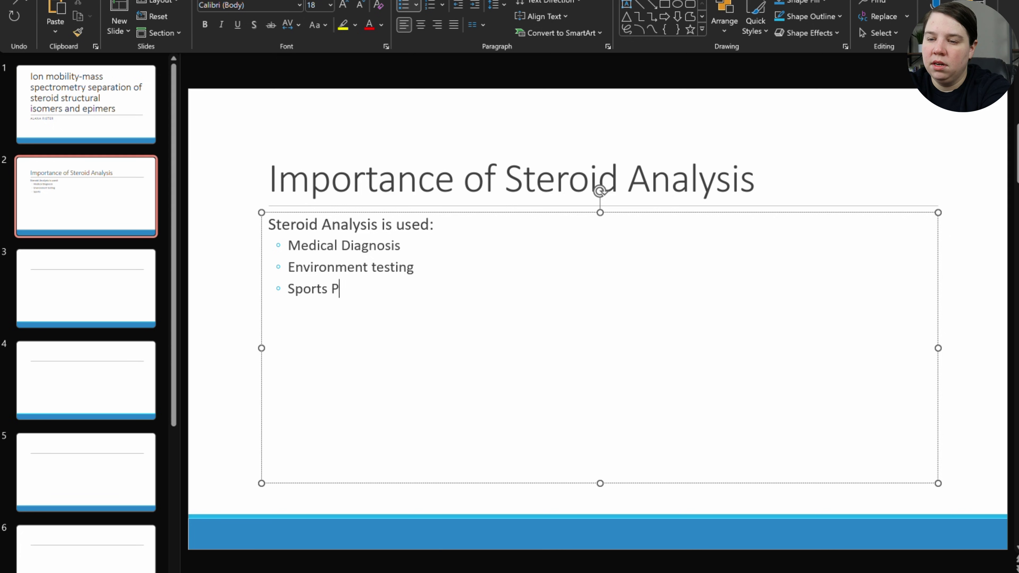
text(erformance Te)
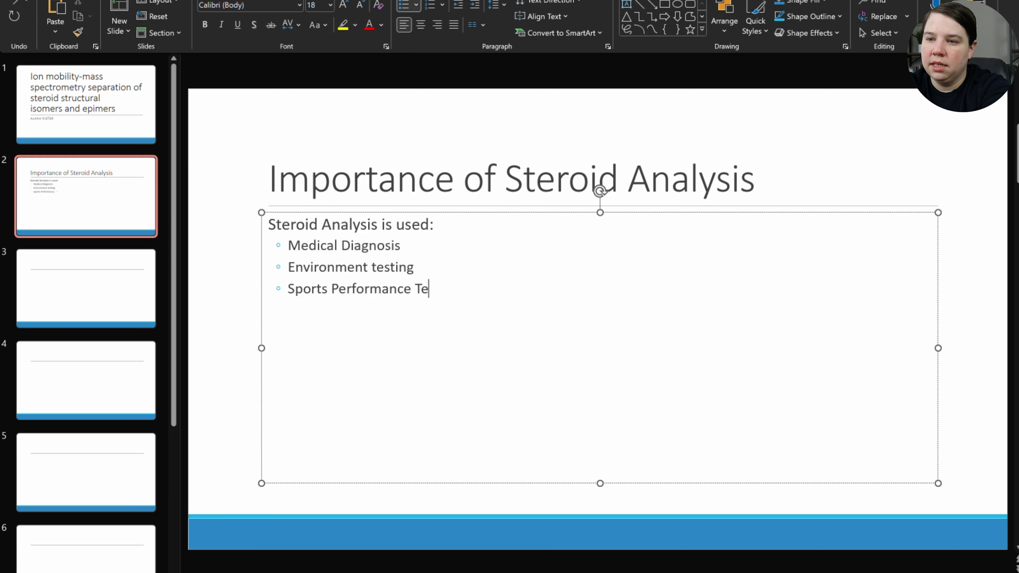
text(sting)
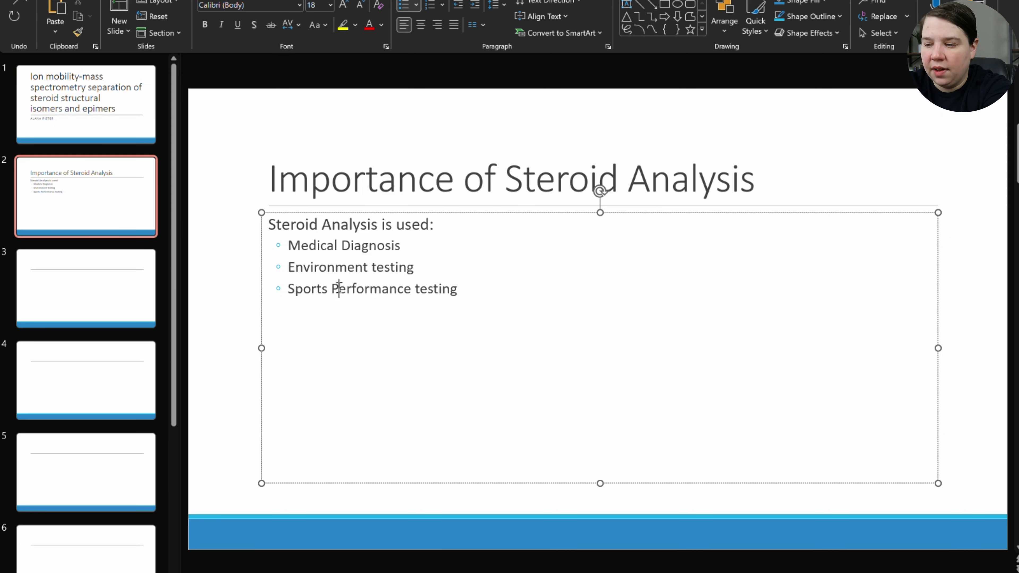
Lowercase 'Performance', 'Diagnosis' and 'Analysis' so the lines read in sentence case
click(339, 288)
key(BackSpace)
text(p)
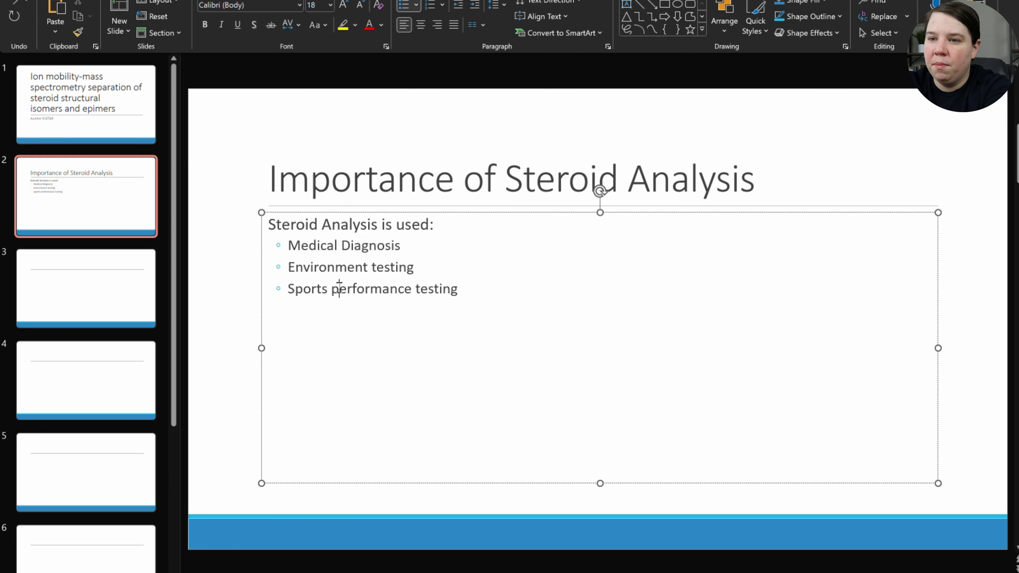
click(351, 245)
key(BackSpace)
text(d)
click(367, 315)
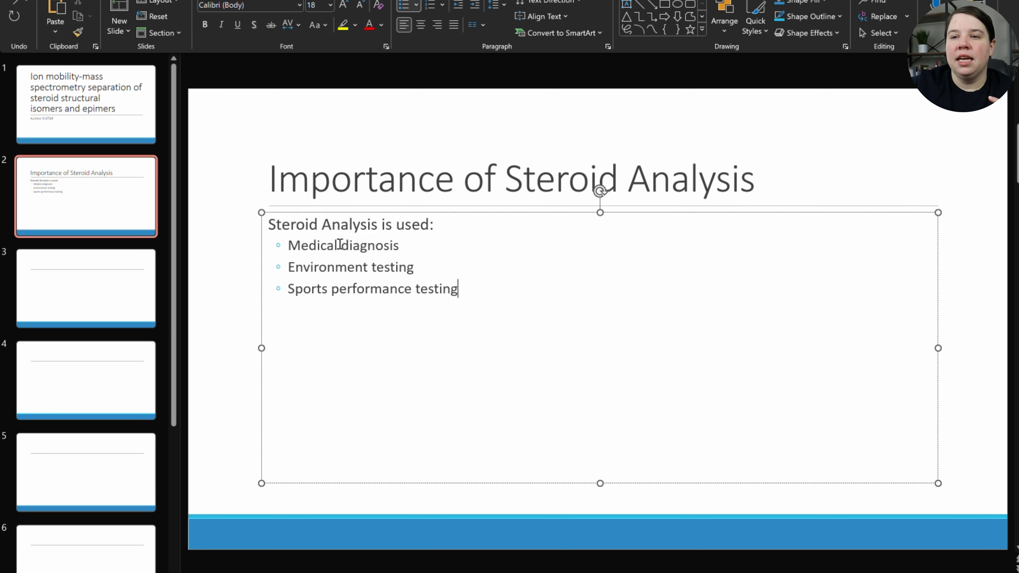
click(331, 225)
key(BackSpace)
text(a)
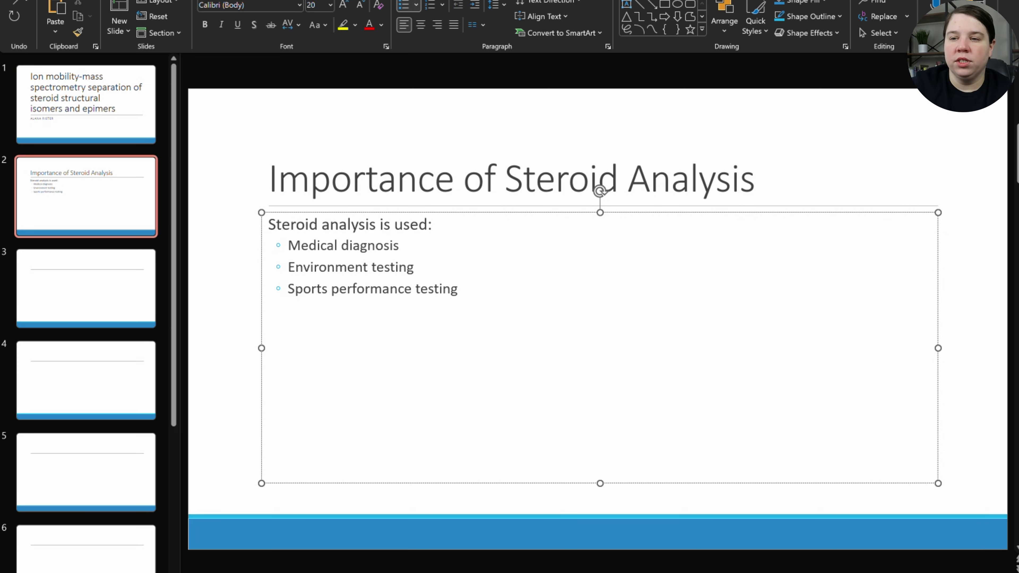
click(651, 335)
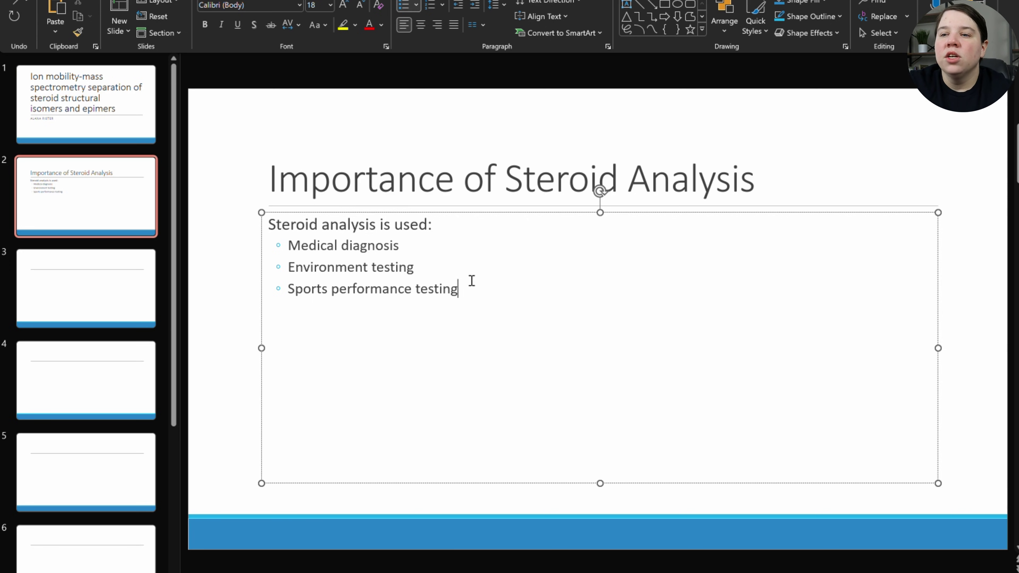
drag(438, 224, 268, 224)
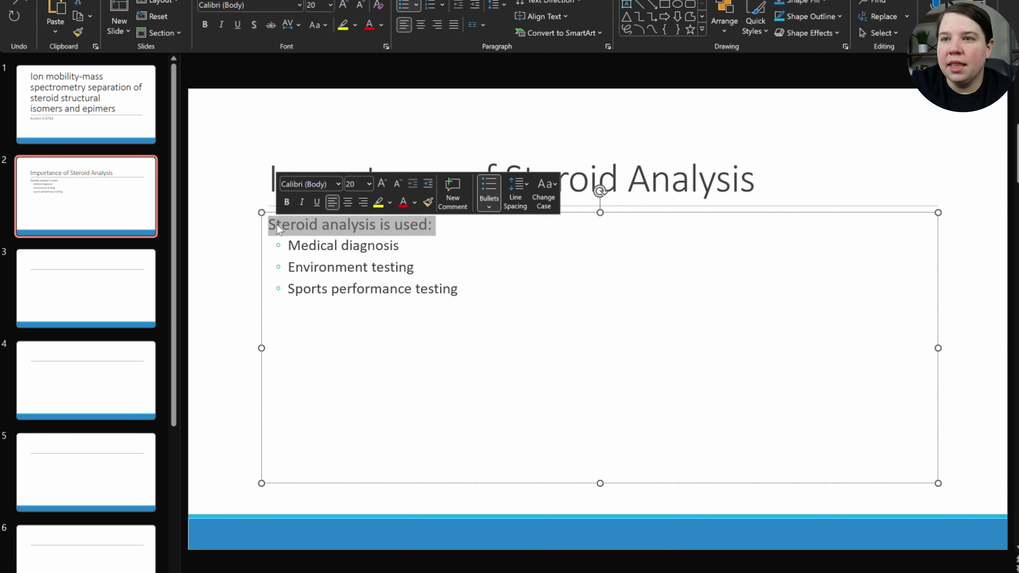
Enlarge the lead-in line to 28 pt and the three bullets to 20 pt
click(348, 8)
click(347, 8)
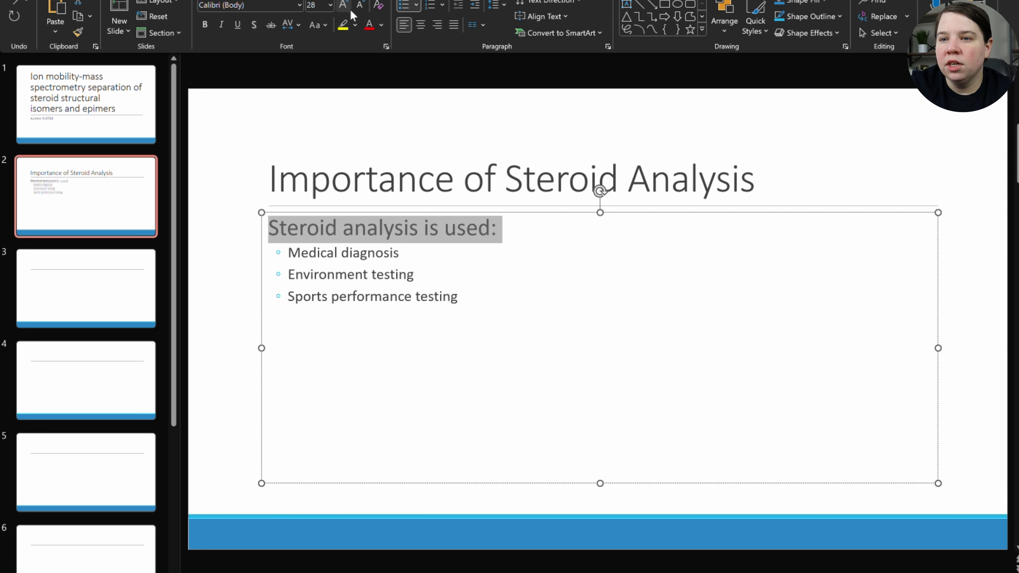
click(228, 348)
click(487, 296)
drag(487, 295, 305, 257)
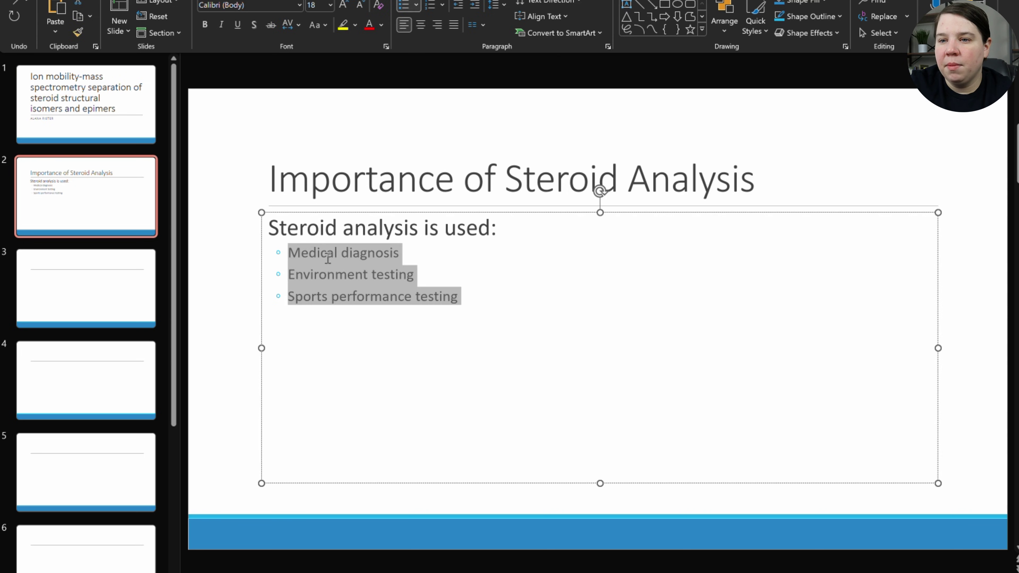
click(346, 5)
click(236, 253)
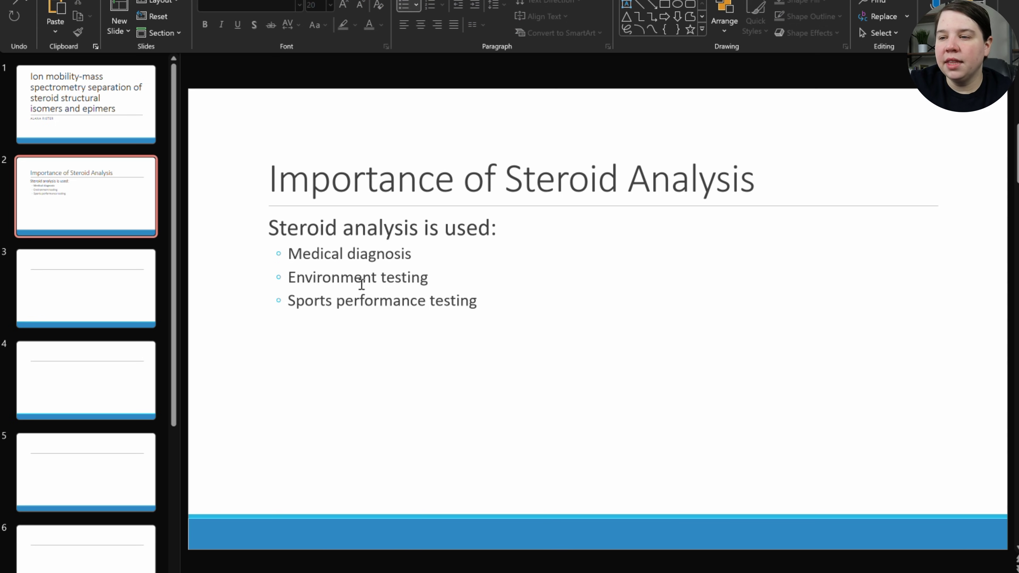
Add an unbulleted blank line below 'Sports performance testing'
click(480, 305)
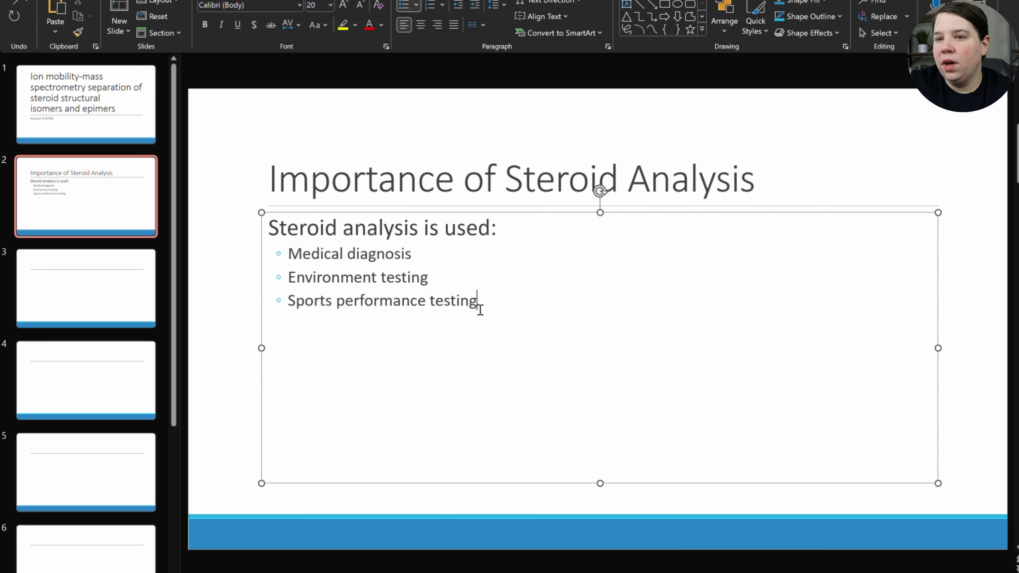
key(Return)
key(Return)
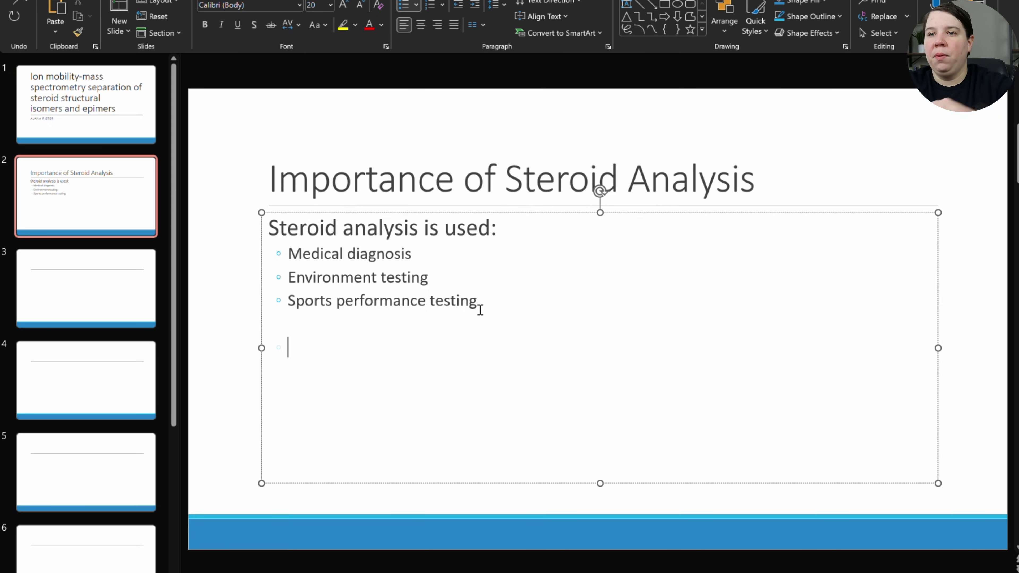
key(BackSpace)
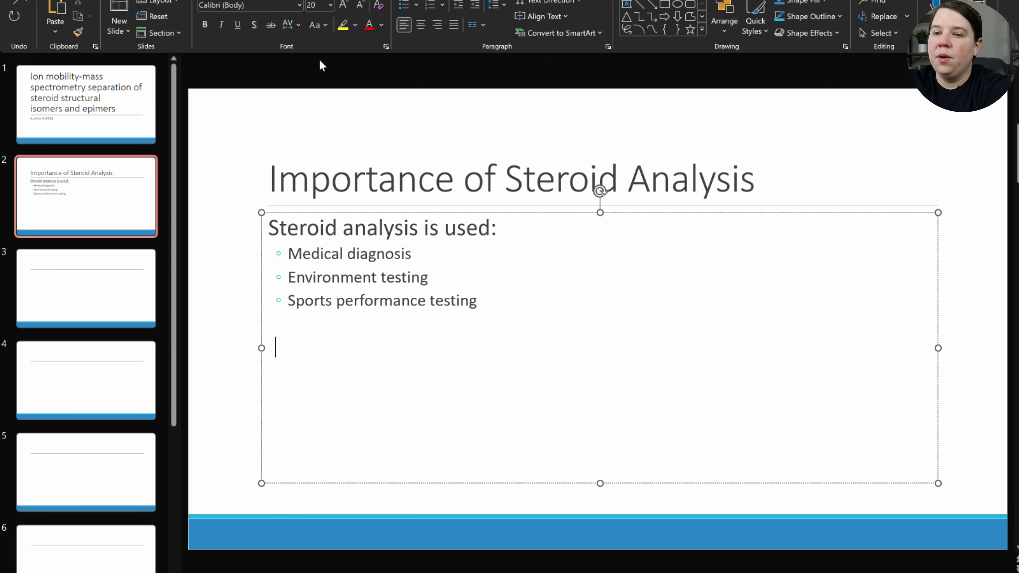
key(BackSpace)
Paste the 'Challenges in steroid analysis:' heading at 28 pt with a 20 pt bullet line below
text(Challenges in steroid analysis:)
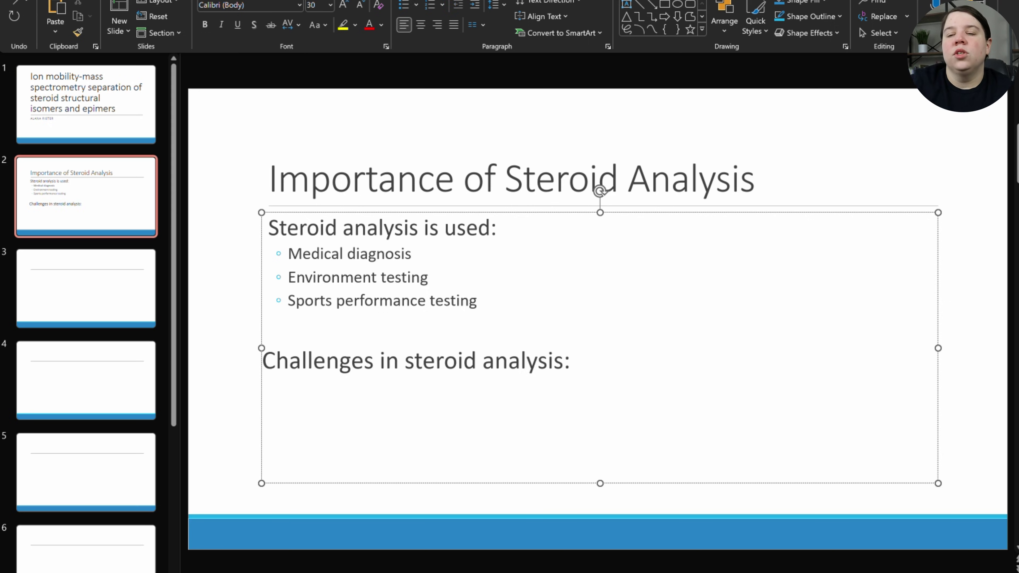
click(403, 11)
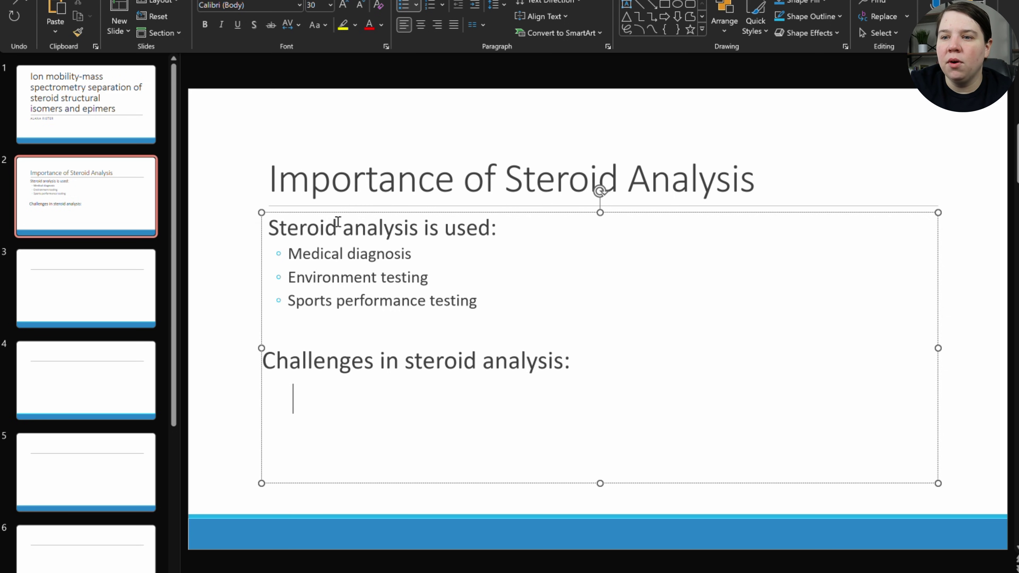
click(298, 385)
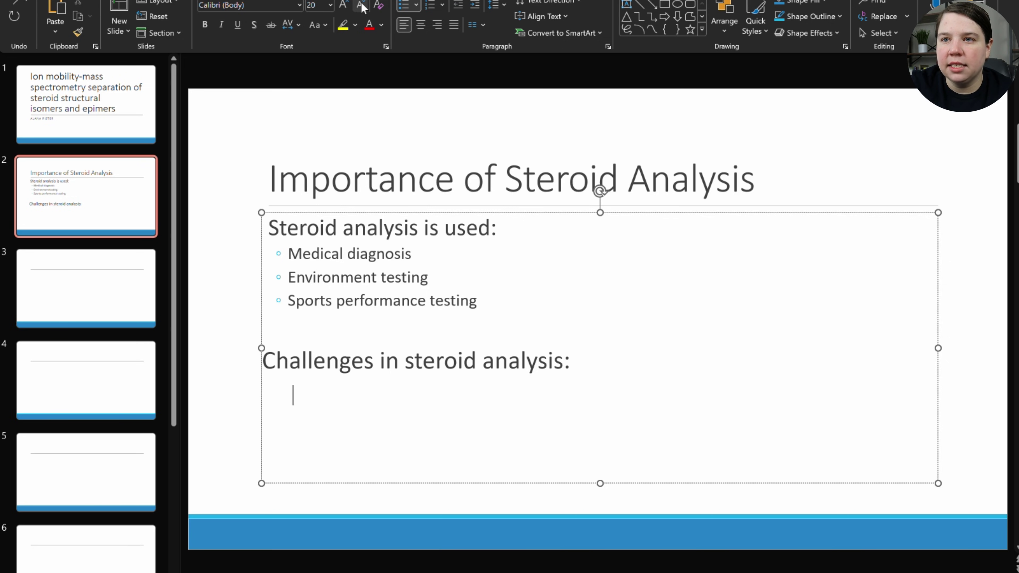
click(344, 5)
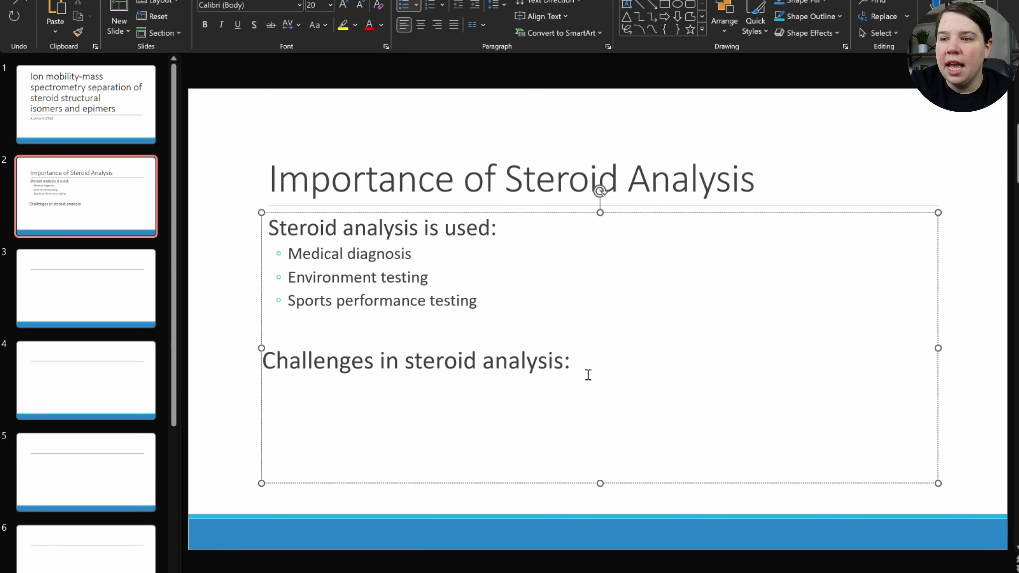
drag(586, 370, 313, 347)
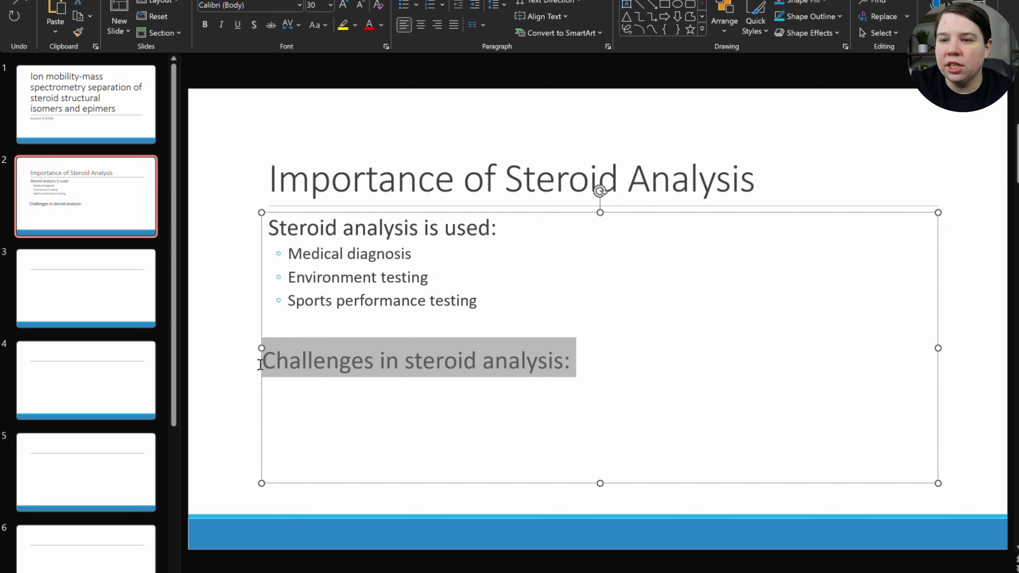
click(360, 6)
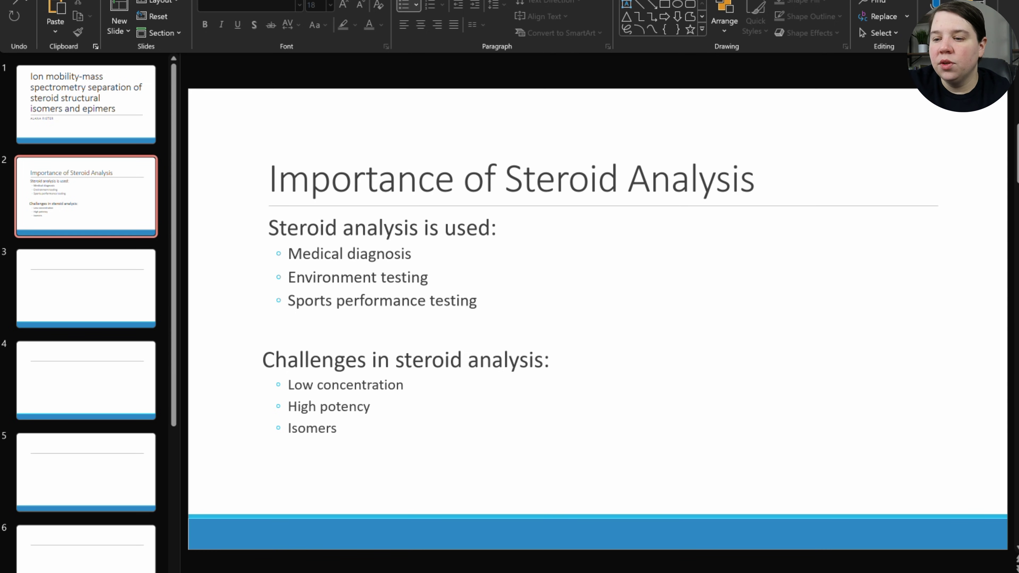
key(alt+Tab)
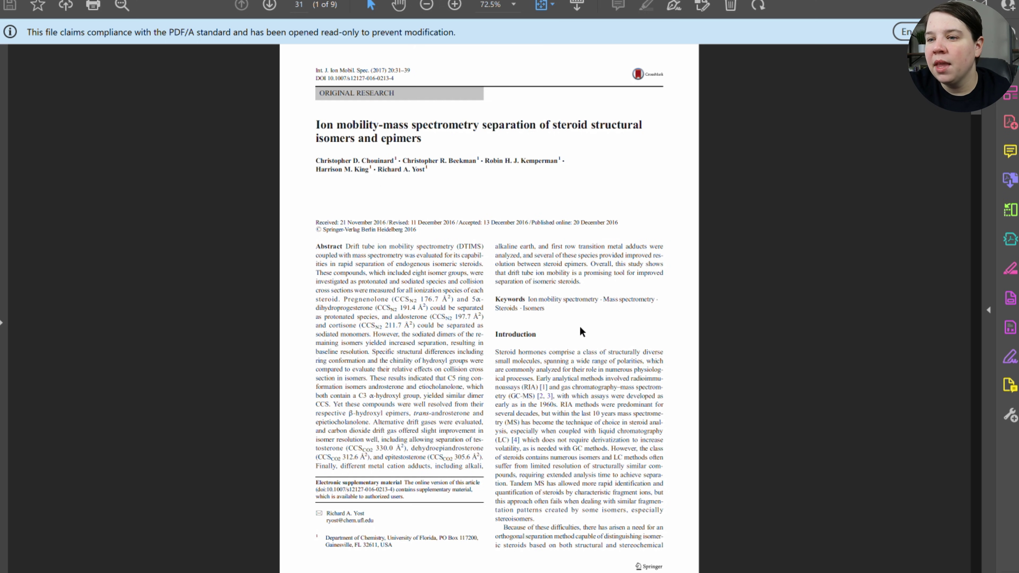
Page through the PDF past Experimental methods and back to page 2's IMS background
key(Page_Down)
key(Page_Down)
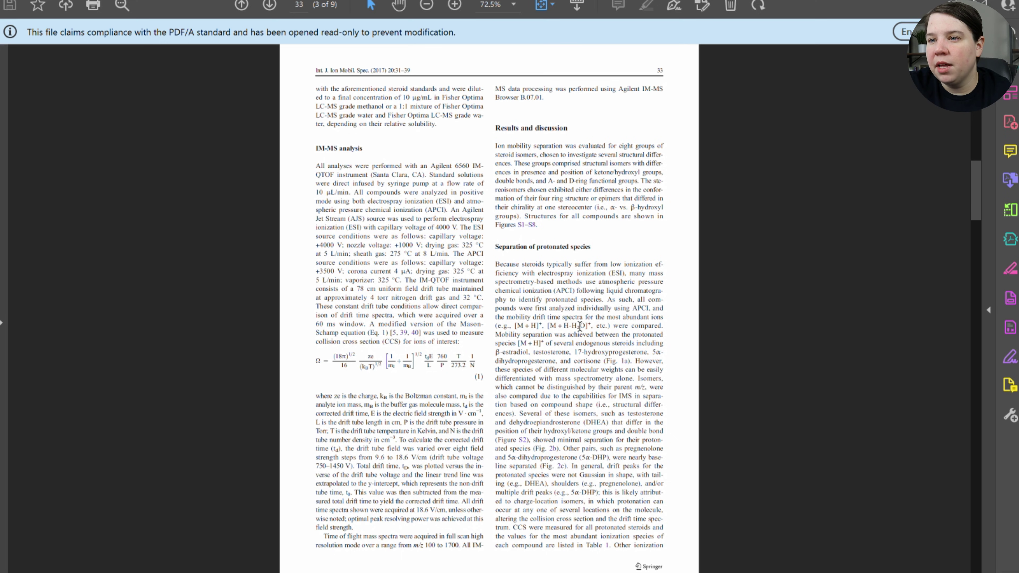
drag(977, 184, 979, 78)
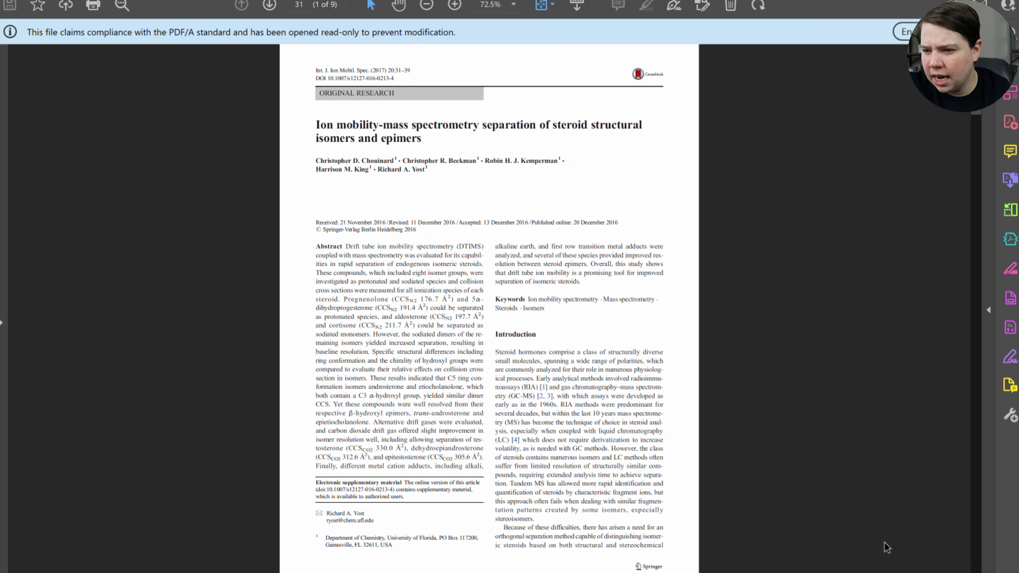
scroll(977, 111, up, 3)
mouse_move(977, 105)
mouse_down()
mouse_move(977, 133)
mouse_move(977, 124)
mouse_up()
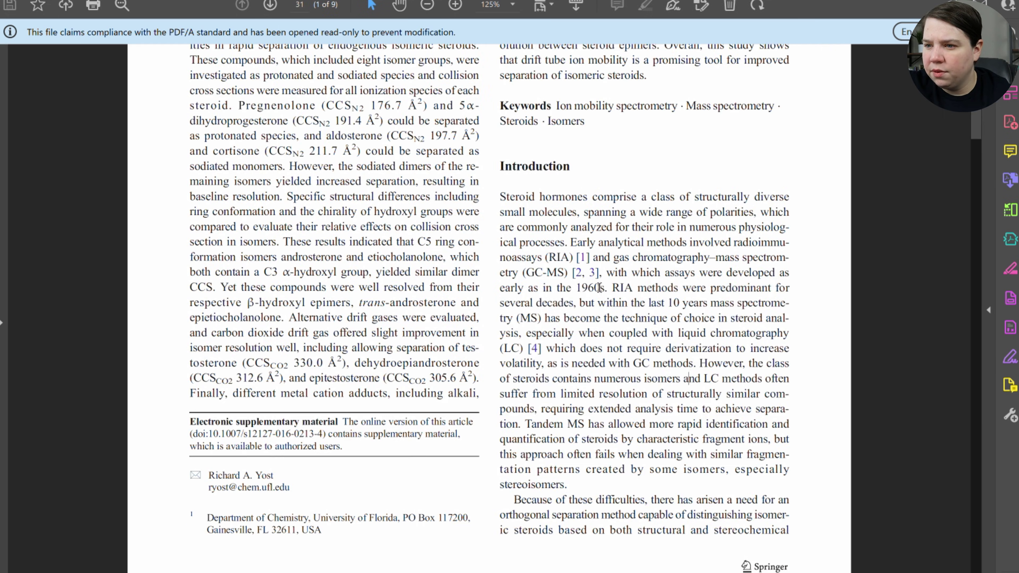
drag(577, 287, 651, 494)
scroll(319, 275, down, 2)
scroll(319, 275, down, 2)
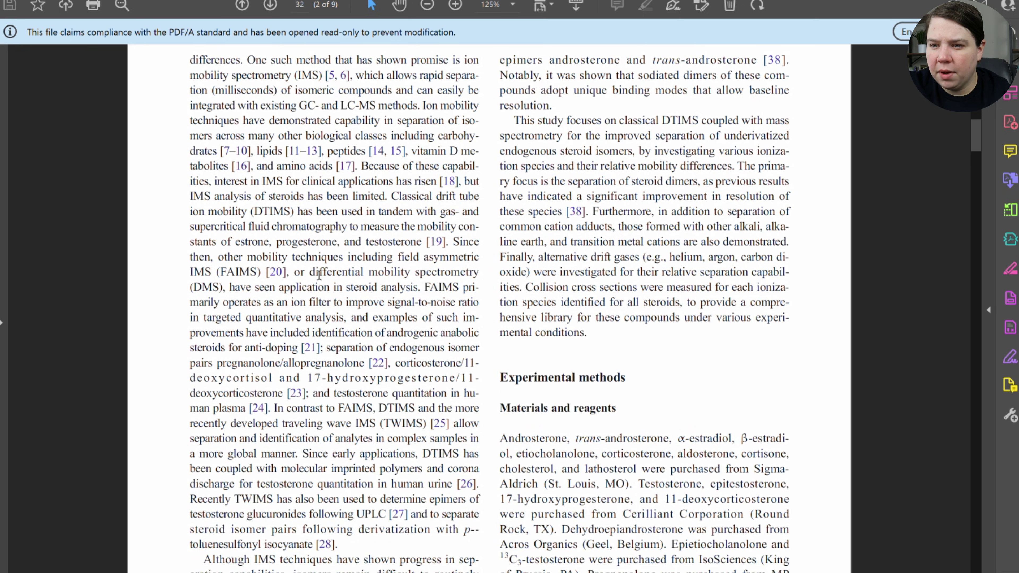
scroll(423, 328, down, 6)
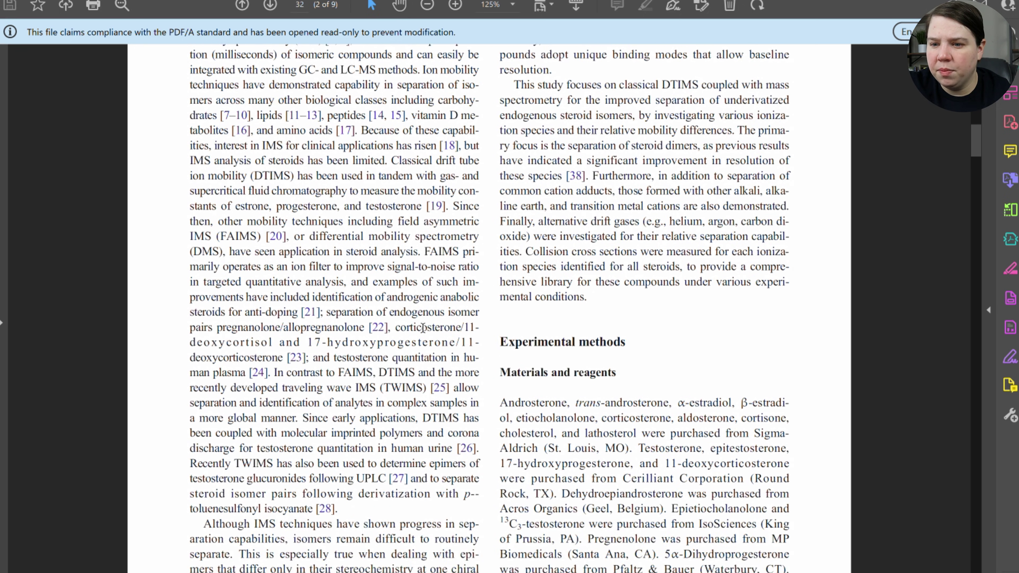
scroll(423, 328, down, 8)
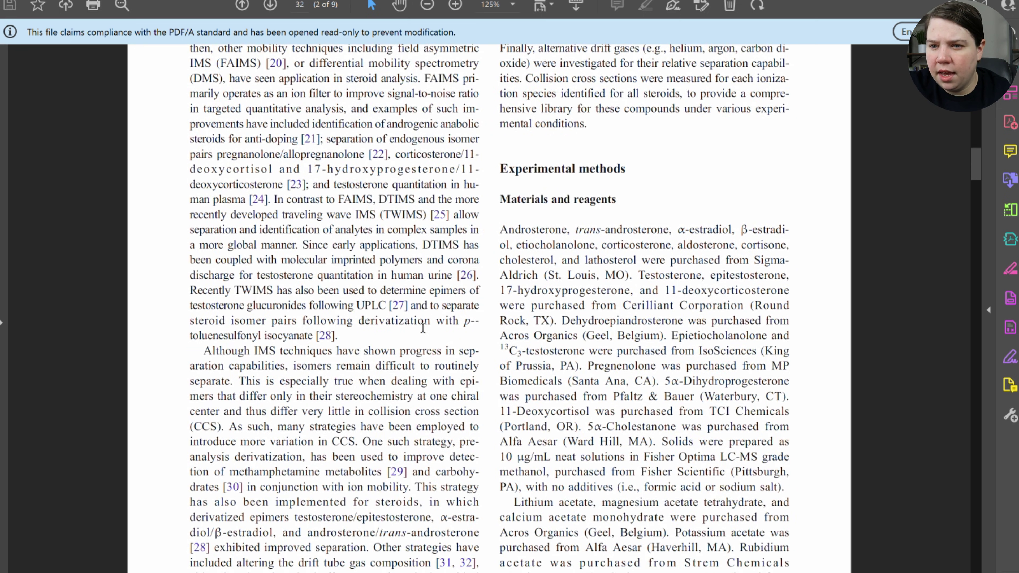
scroll(379, 355, up, 10)
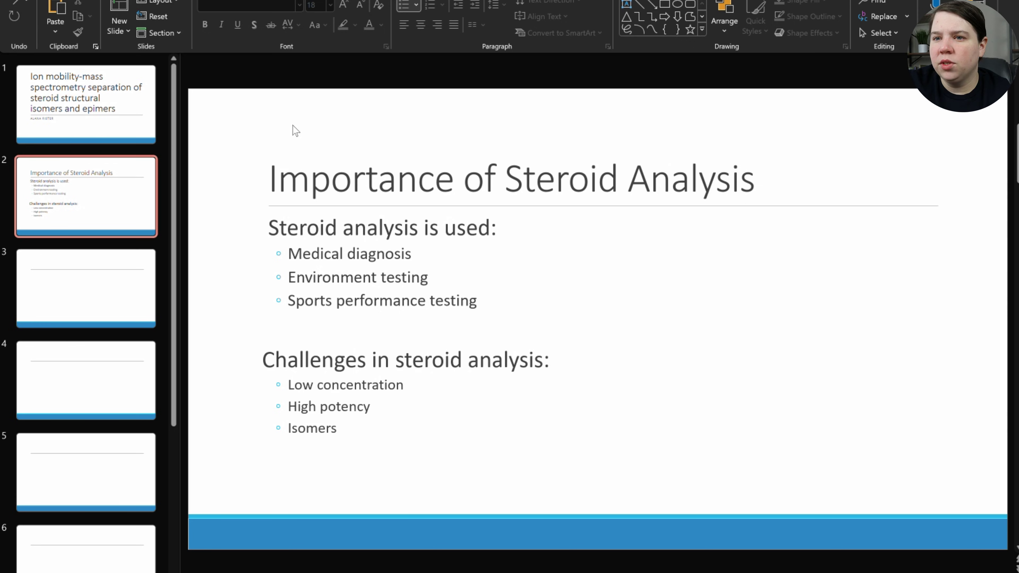
Title slide 3 'Steroids' and slide 4 'Previous Analysis Methods'
click(71, 341)
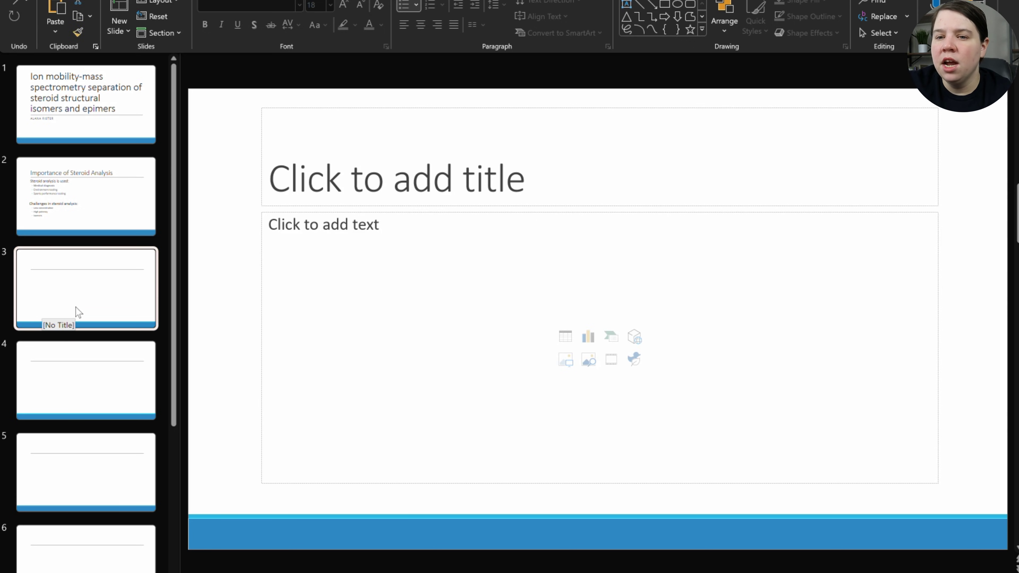
click(395, 167)
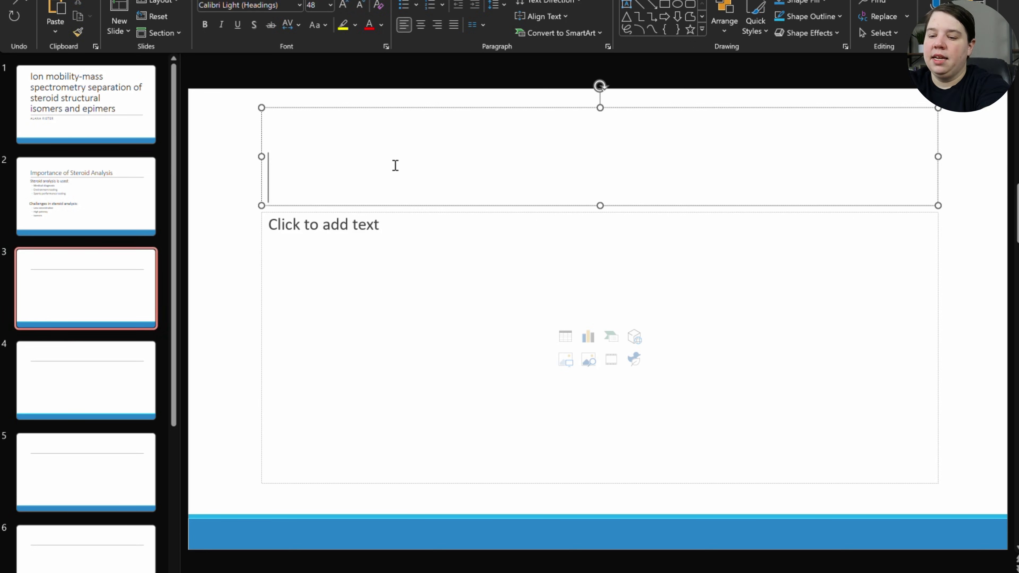
text(Steroids)
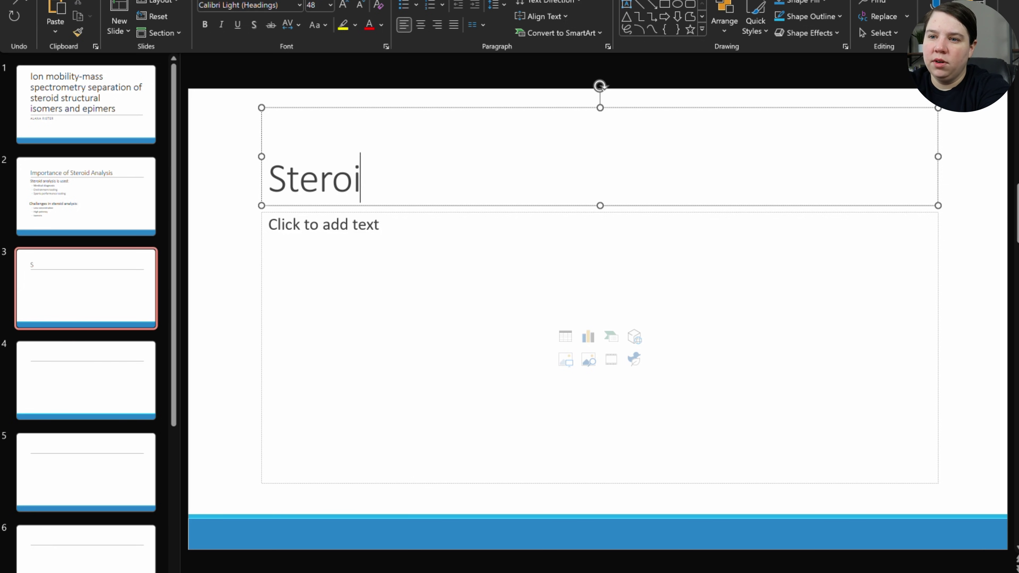
click(147, 357)
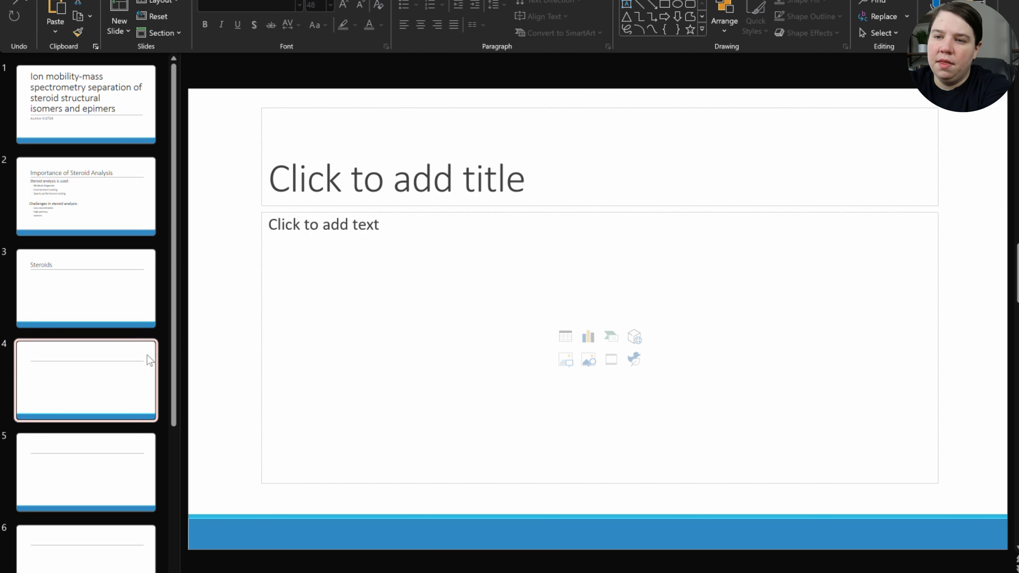
click(396, 184)
text(Previ)
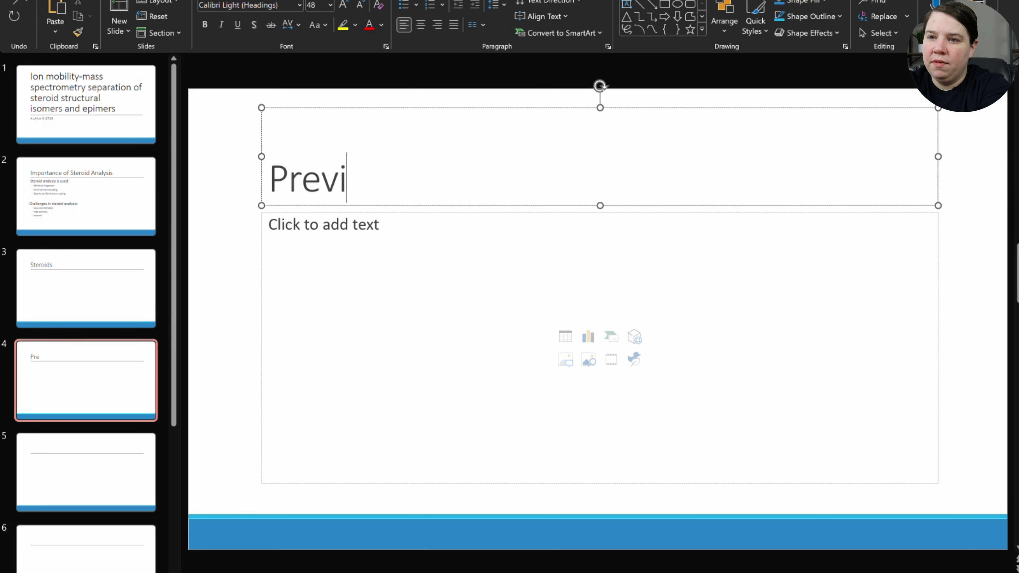
text(ous Analysis Methods)
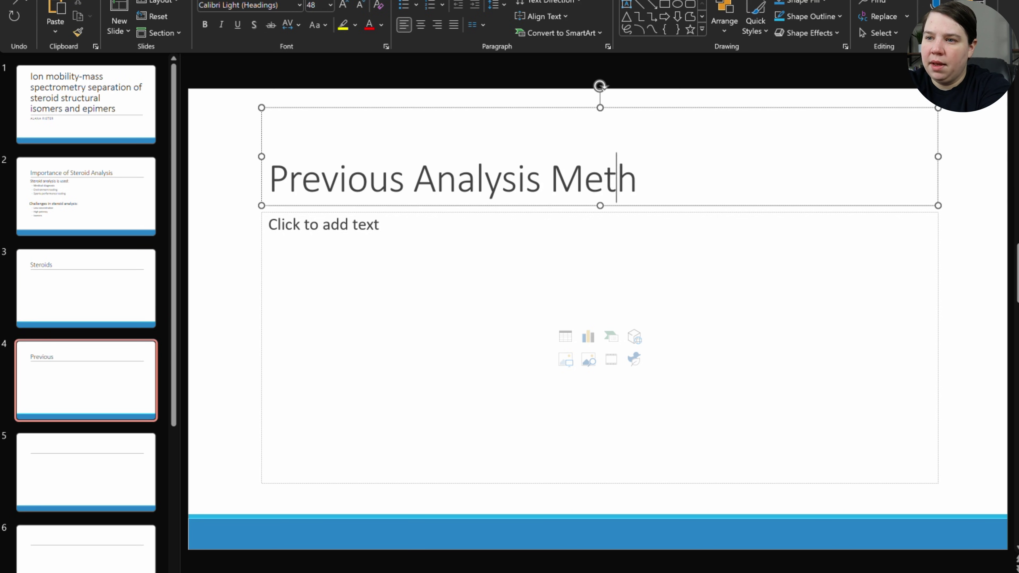
Title slide 5 'Ion Mobility Spectrometry' and slide 6 'Background Literature'
click(75, 471)
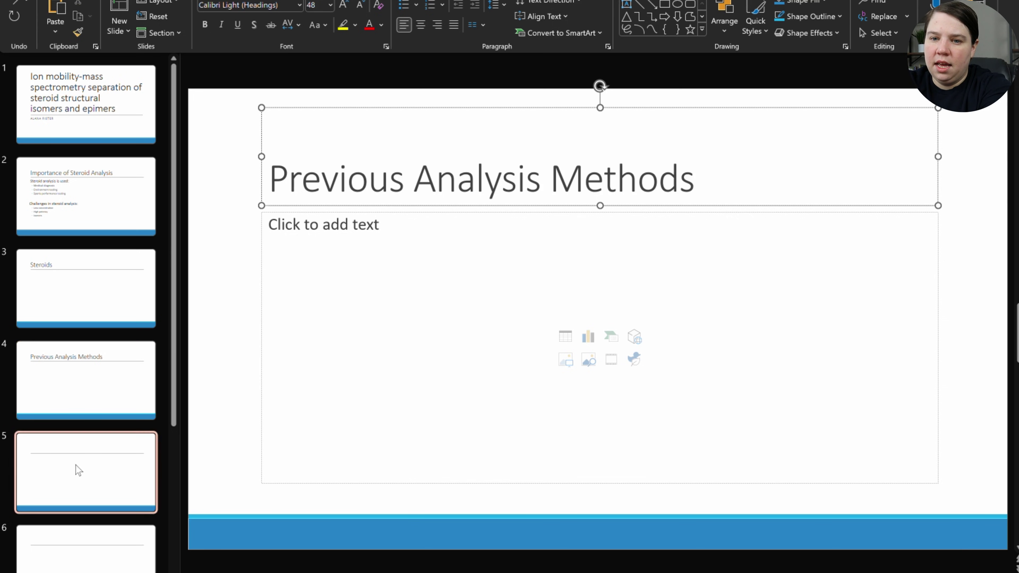
click(451, 113)
text(Ion MObility)
key(BackSpace)
key(BackSpace)
text(ty Spectrom)
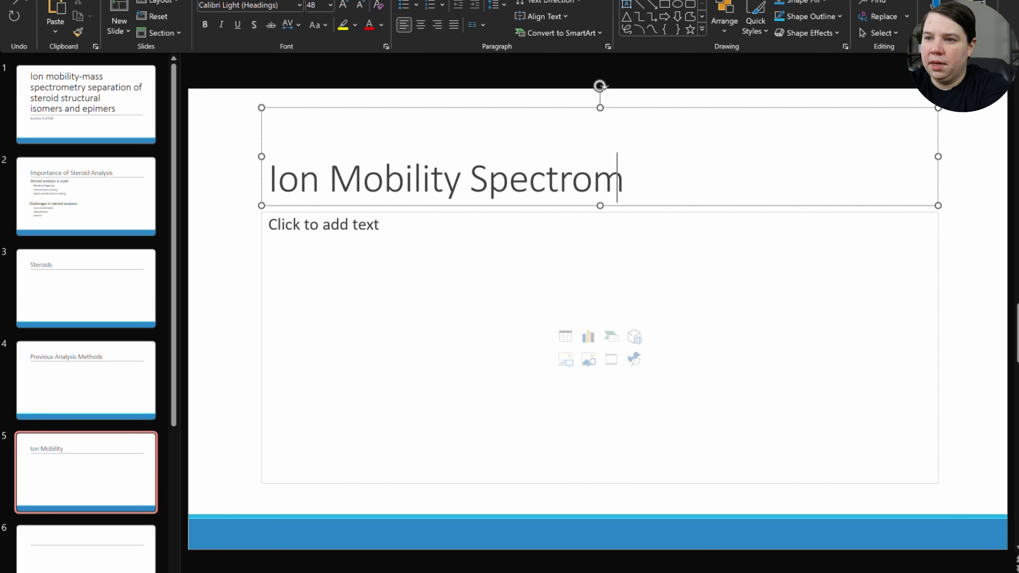
text(etry)
key(Page_Down)
click(346, 185)
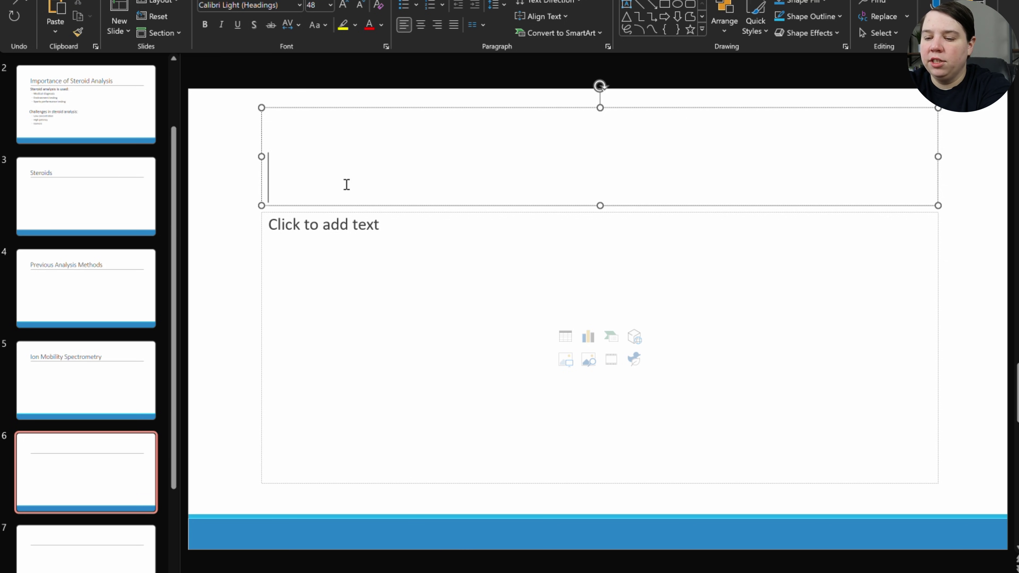
text(Backgro)
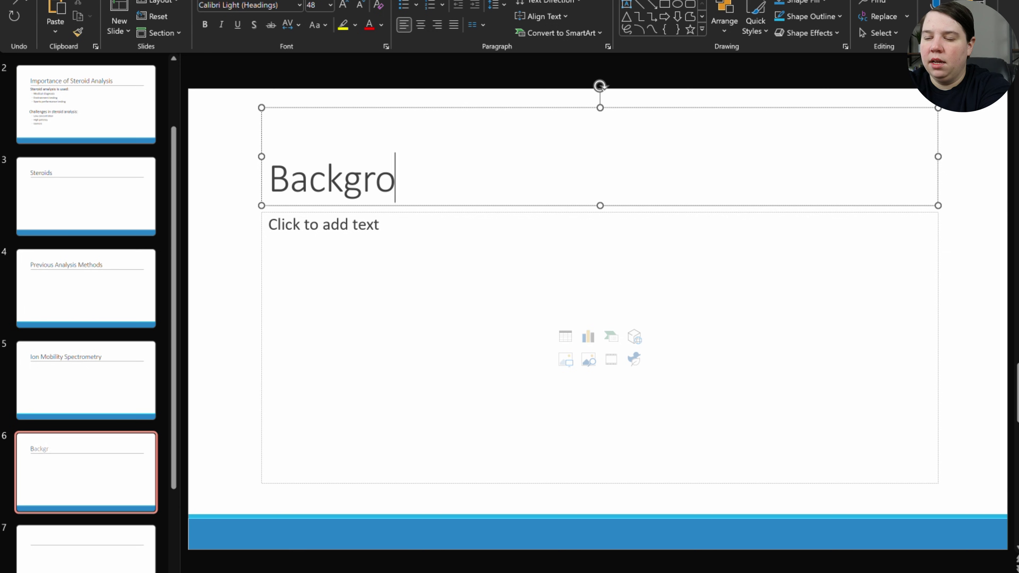
text(und Literature)
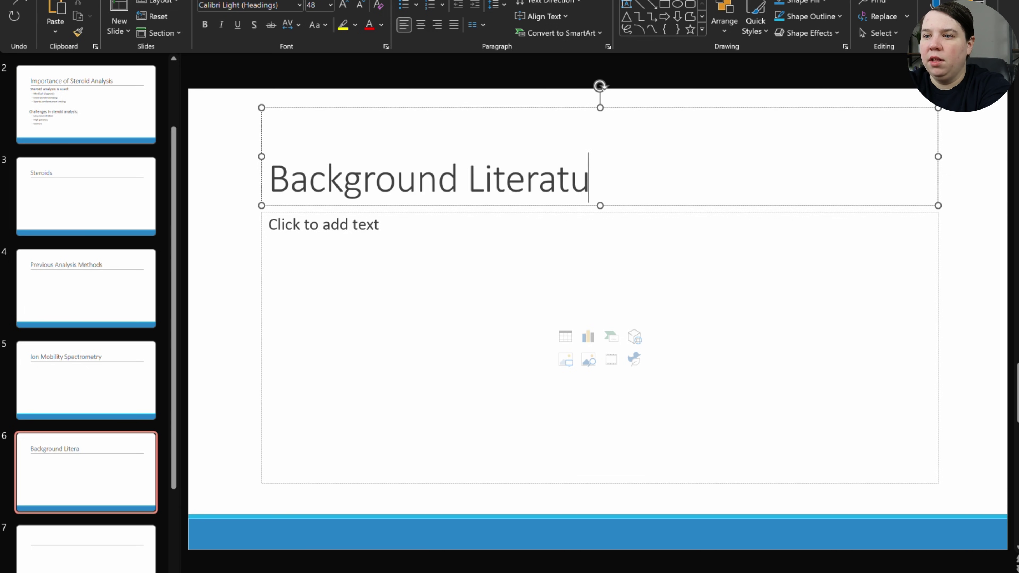
click(245, 332)
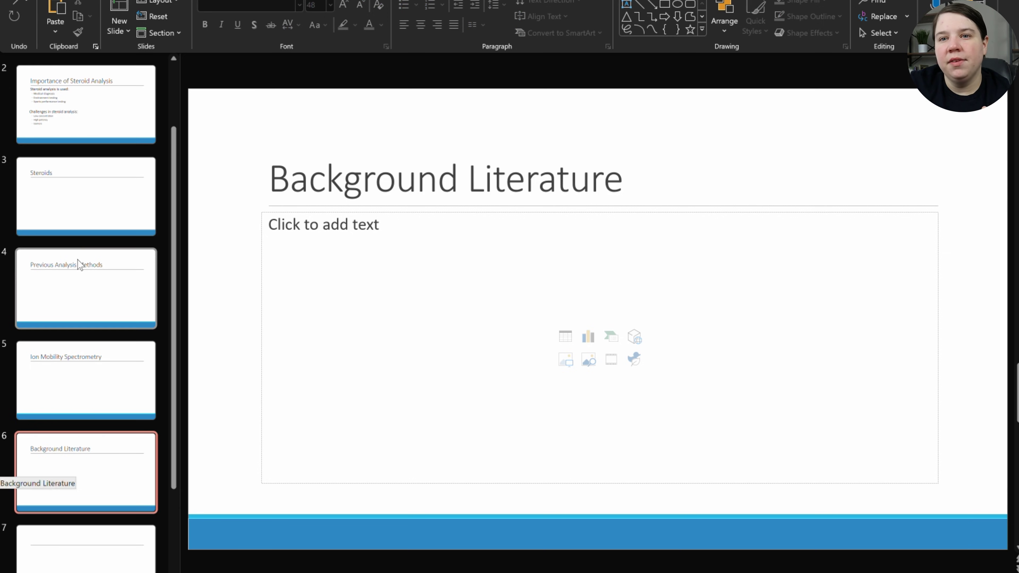
Return to the Steroids slide and place the cursor in its body placeholder
scroll(79, 105, up, 2)
scroll(79, 105, down, 1)
click(75, 307)
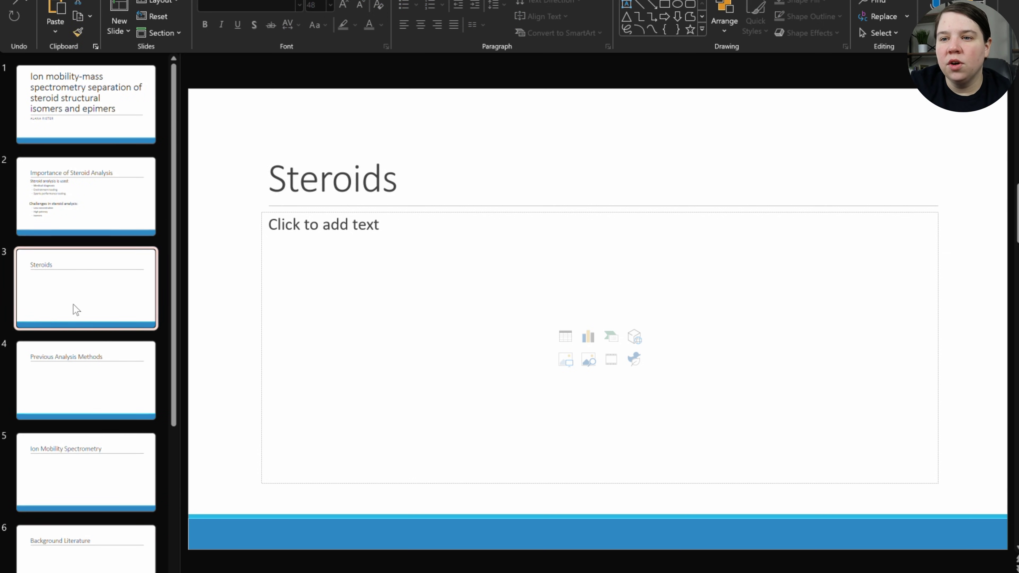
click(324, 233)
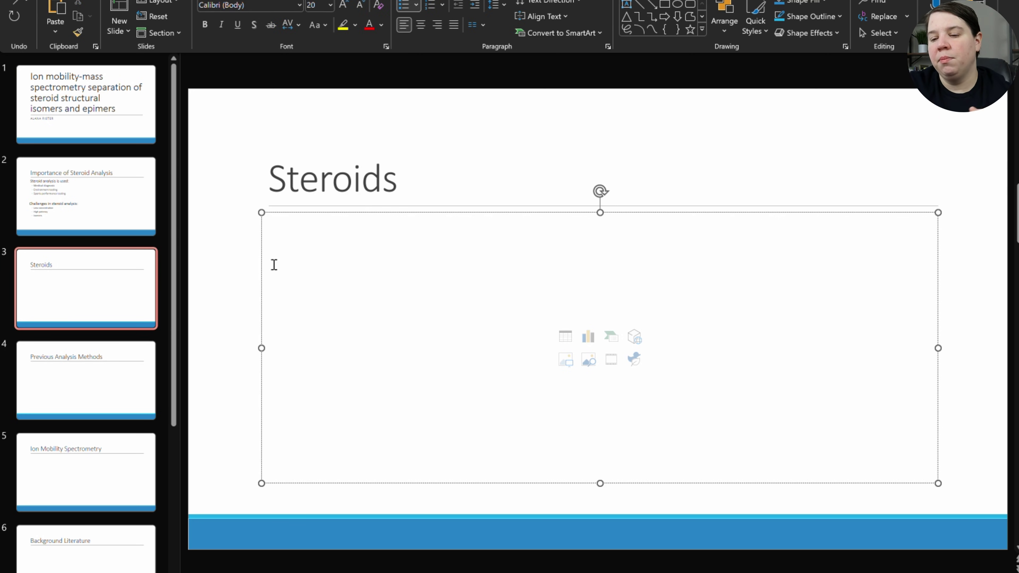
Paste the steroid overview points, set them to 28 pt, and add blank lines after the first two
text(Involved in cellular signaling Derivatives of cholesterol Involved in: Glucose regulation Stress response Sex characteristics Mineral balances)
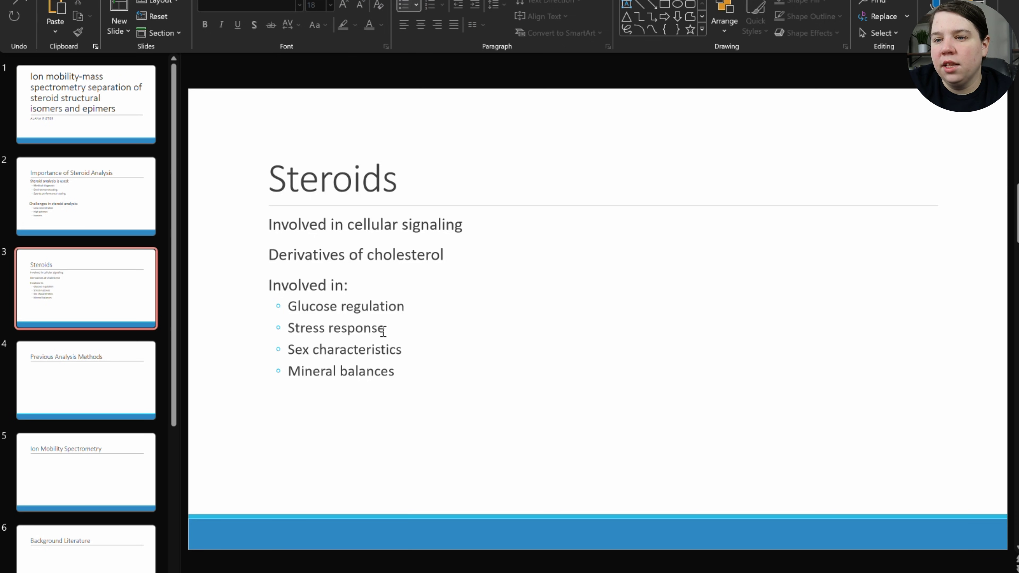
drag(415, 373, 289, 224)
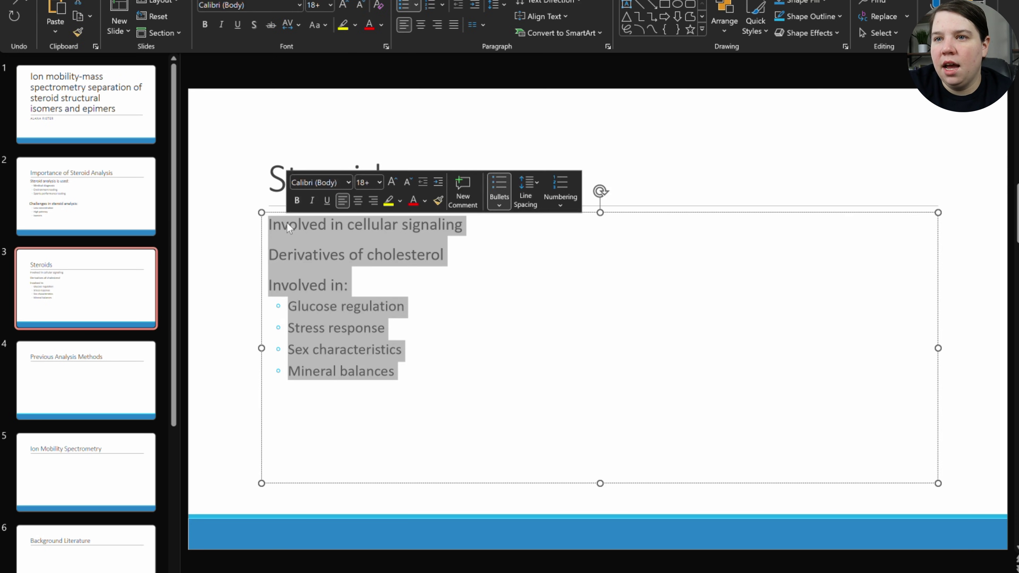
click(329, 5)
click(317, 186)
click(562, 239)
key(Return)
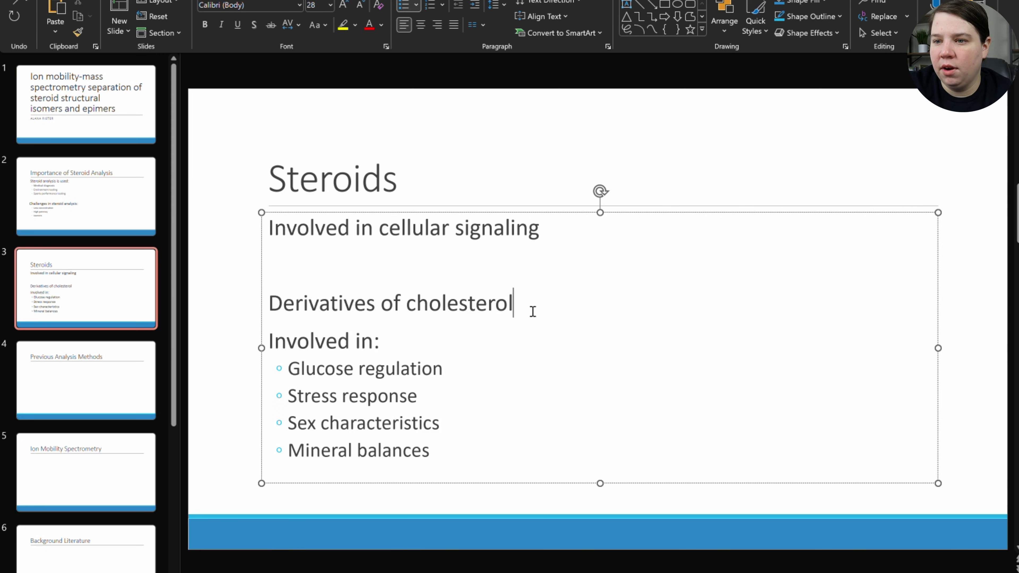
key(Return)
click(242, 386)
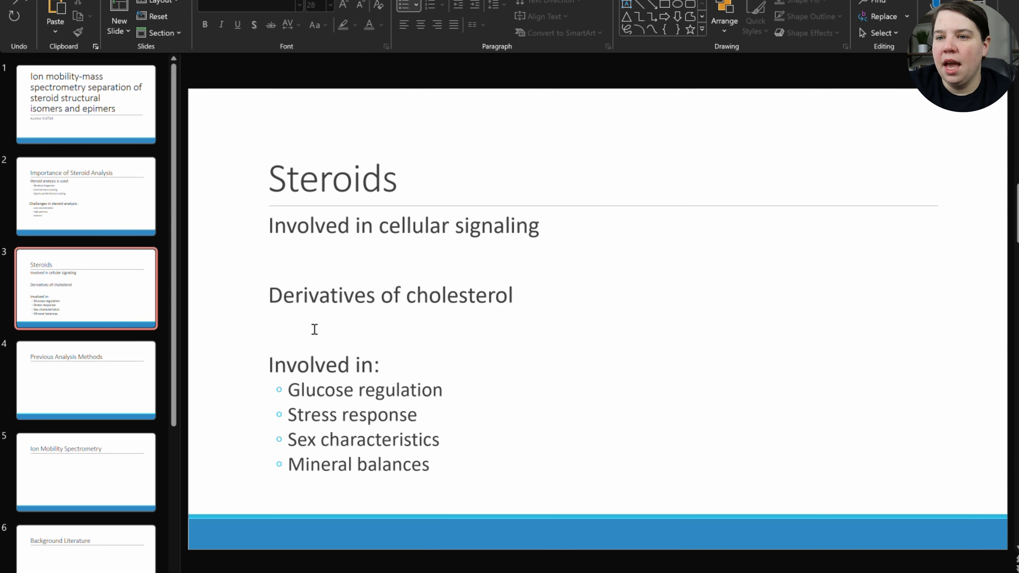
click(70, 399)
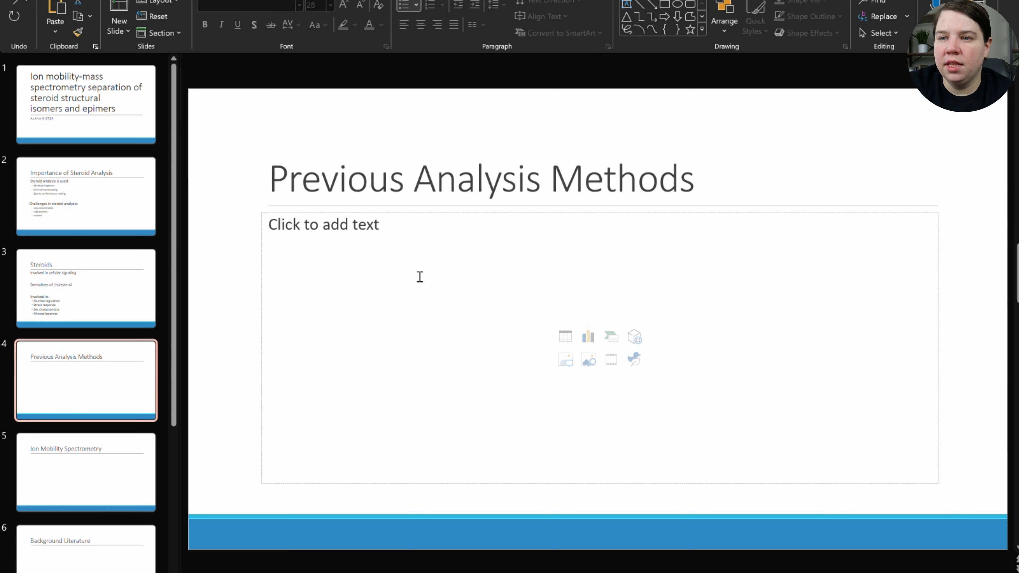
Paste the four earlier analysis methods into slide 4's body and enlarge their size and spacing
click(362, 228)
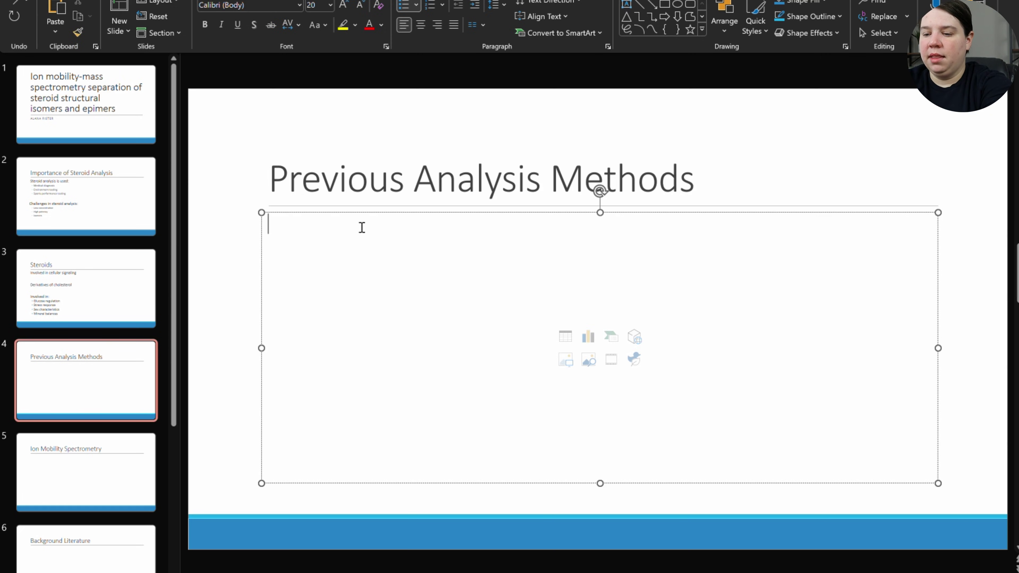
text(Liquid Chromatography RadioImmunoAssay ELISA NMR)
drag(307, 318, 266, 230)
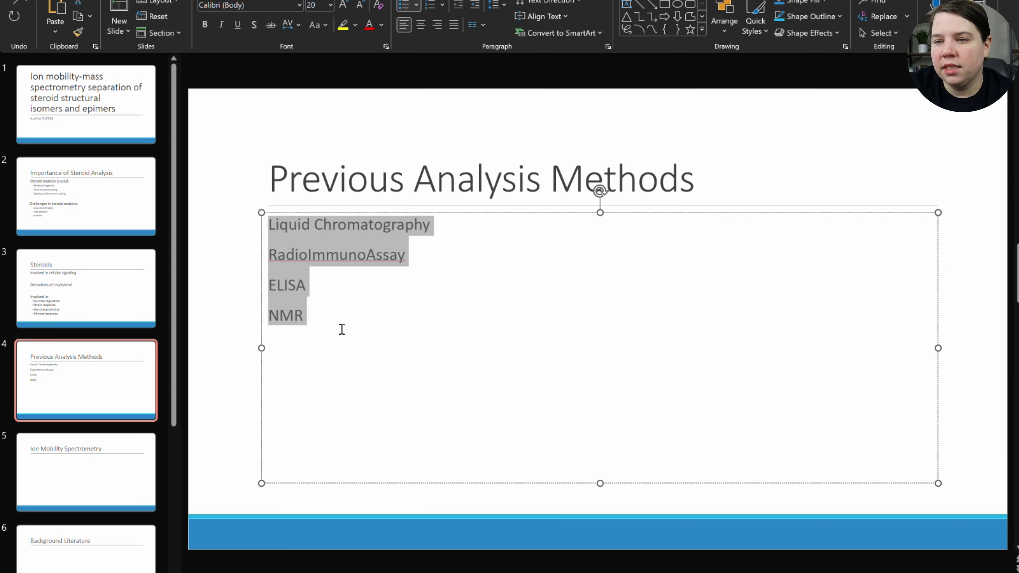
click(359, 81)
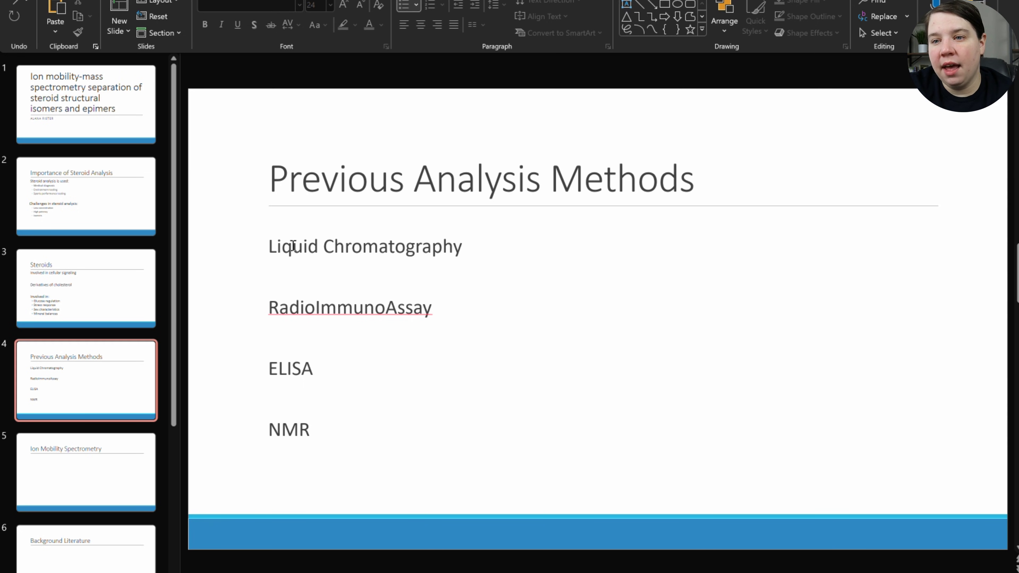
click(66, 494)
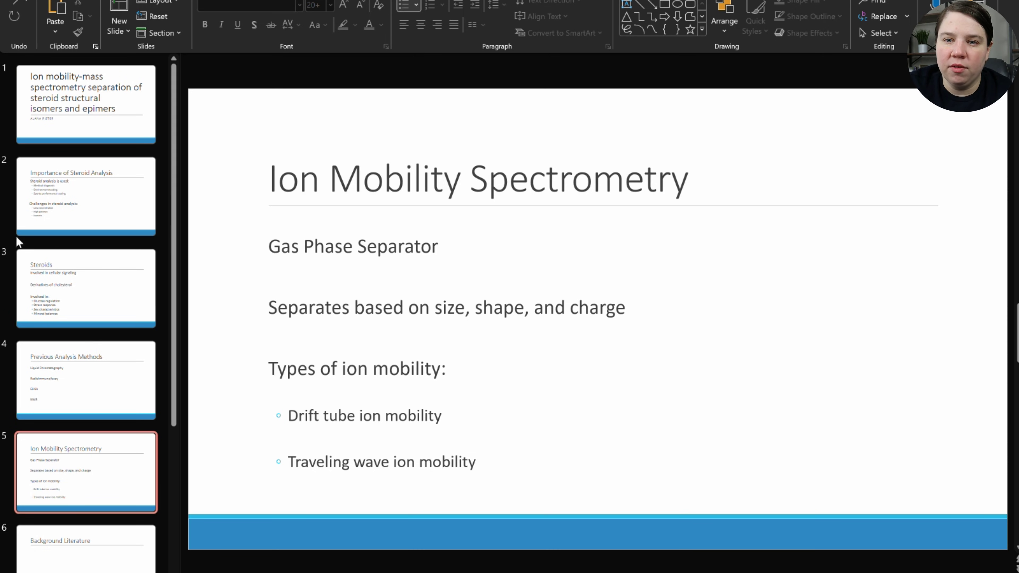
Review slides 3–5, then put the cursor in the Background Literature slide's body placeholder
click(28, 259)
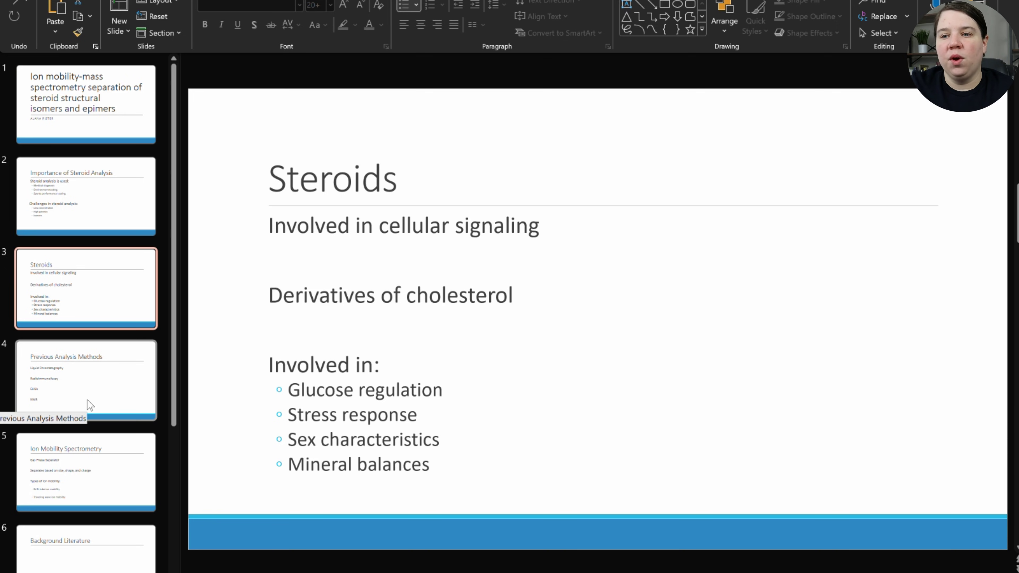
click(103, 385)
click(93, 461)
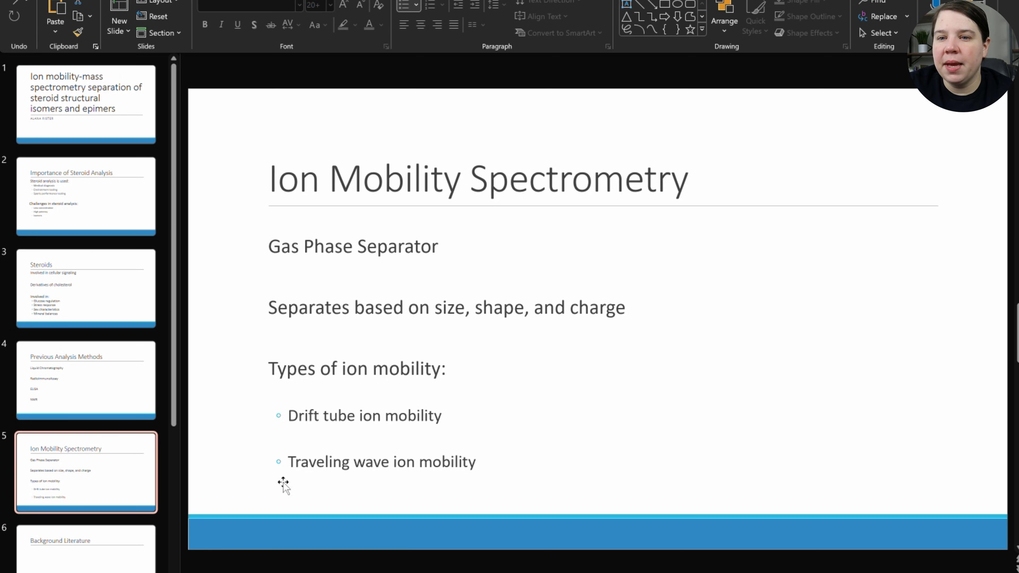
scroll(80, 401, down, 5)
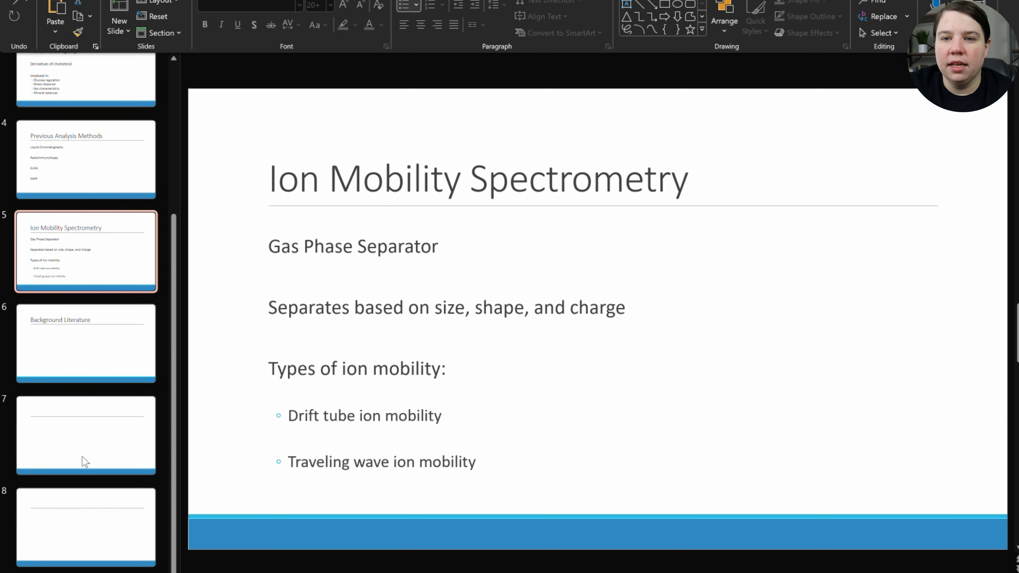
click(74, 360)
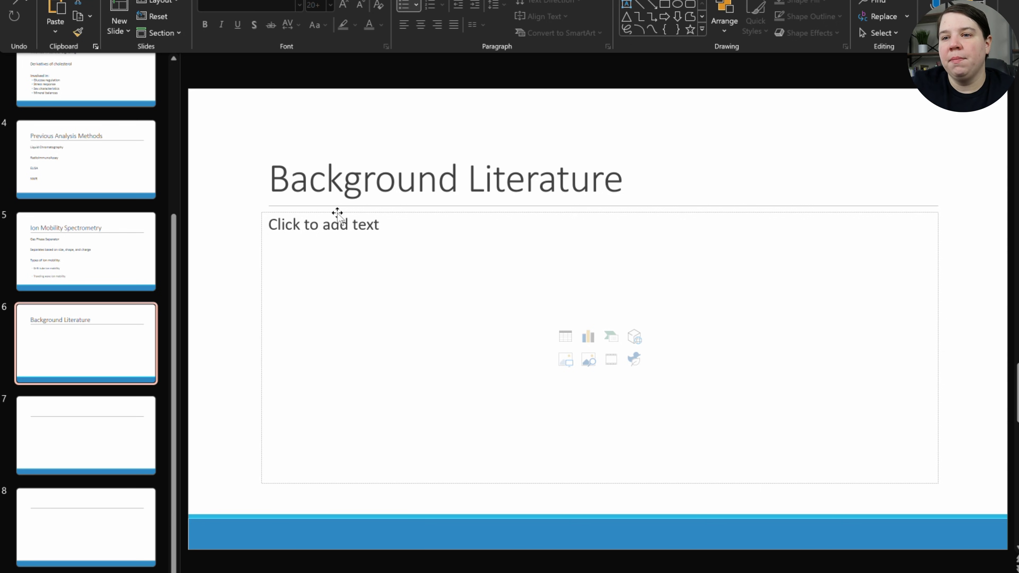
click(300, 233)
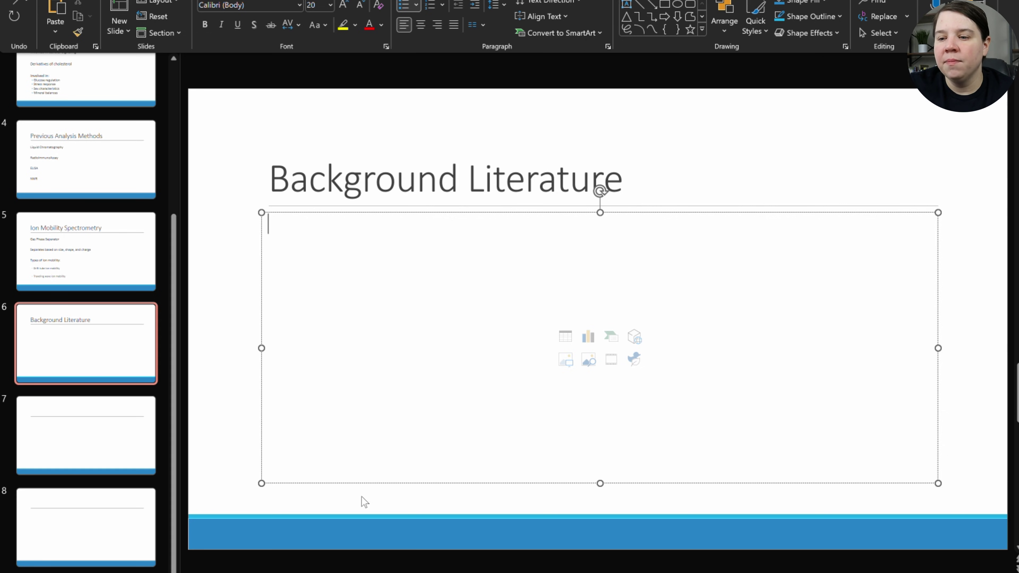
In the paper, highlight the passages on pre-analysis derivatization and derivatized epimers with drift gas
key(alt+Tab)
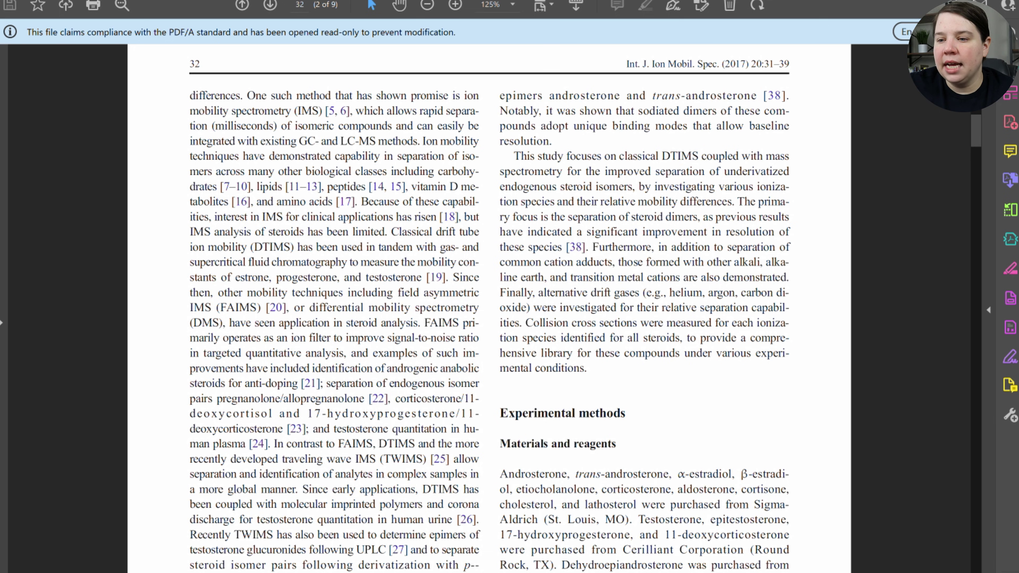
scroll(282, 445, down, 3)
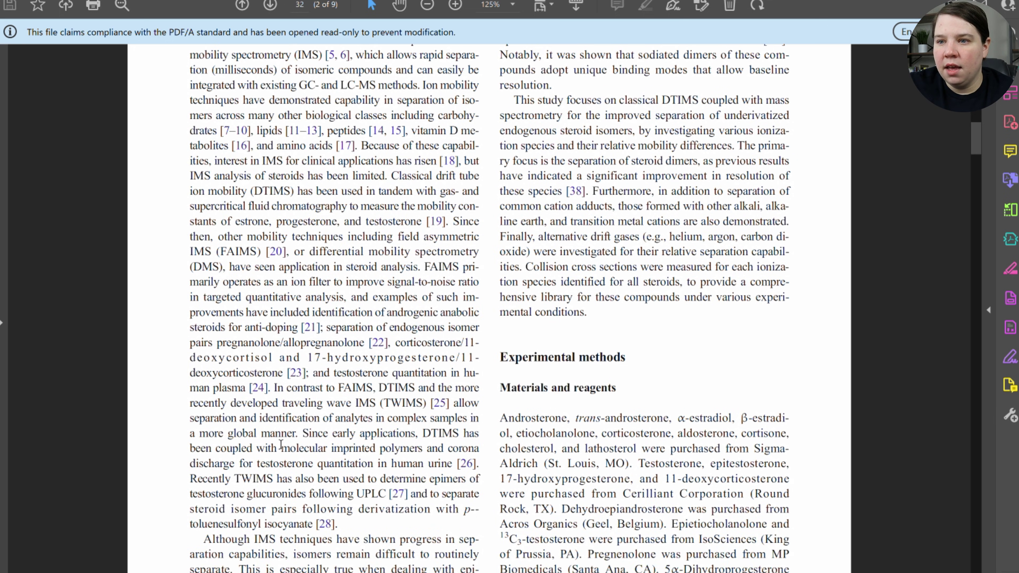
scroll(298, 450, down, 3)
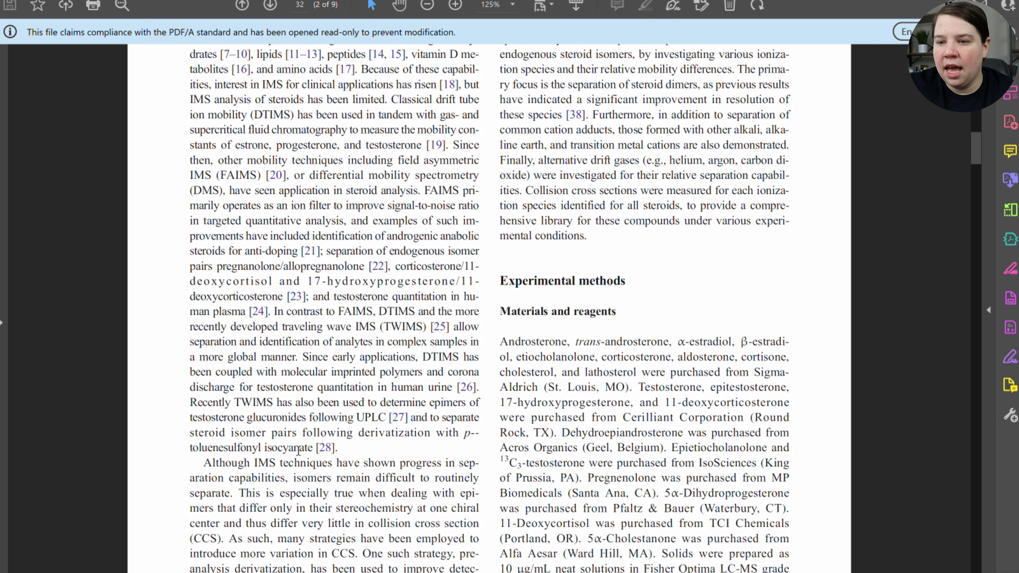
scroll(346, 418, down, 3)
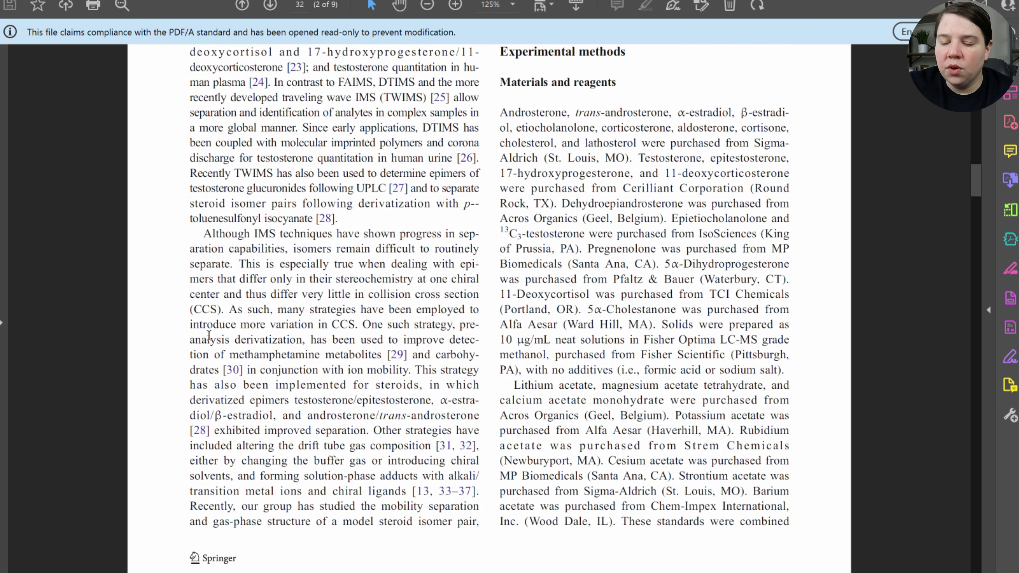
drag(208, 338, 359, 350)
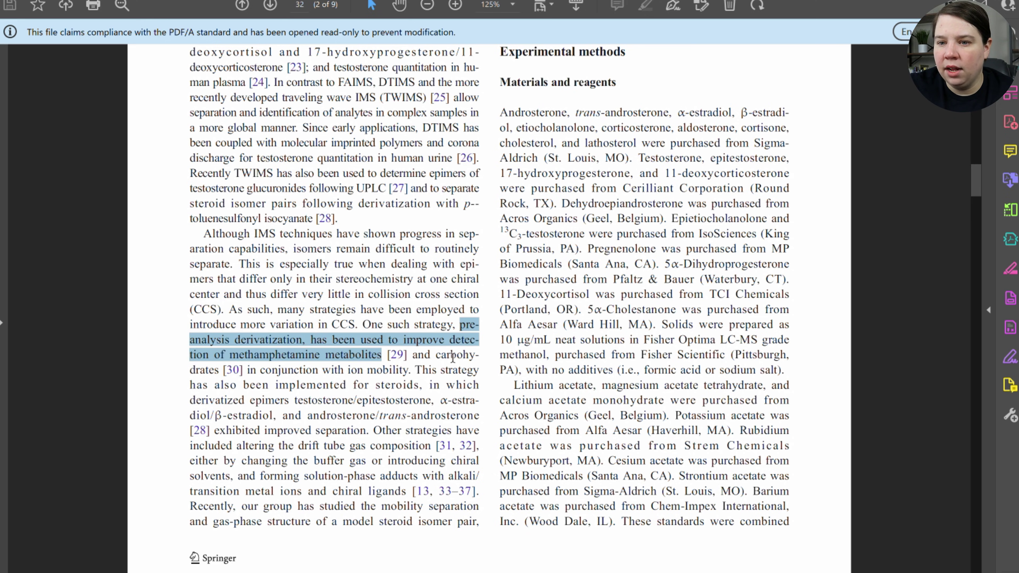
drag(276, 385, 422, 446)
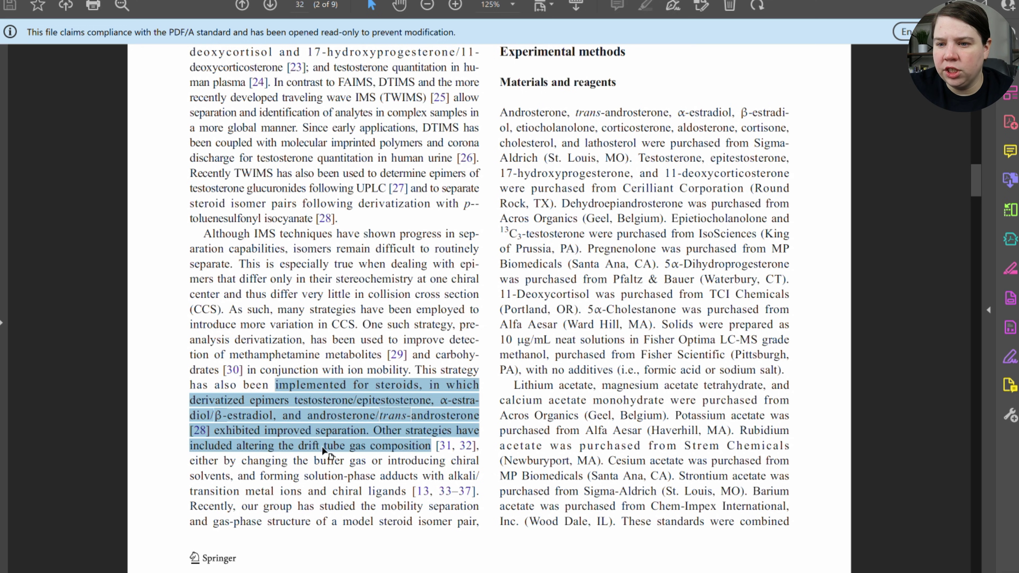
click(355, 477)
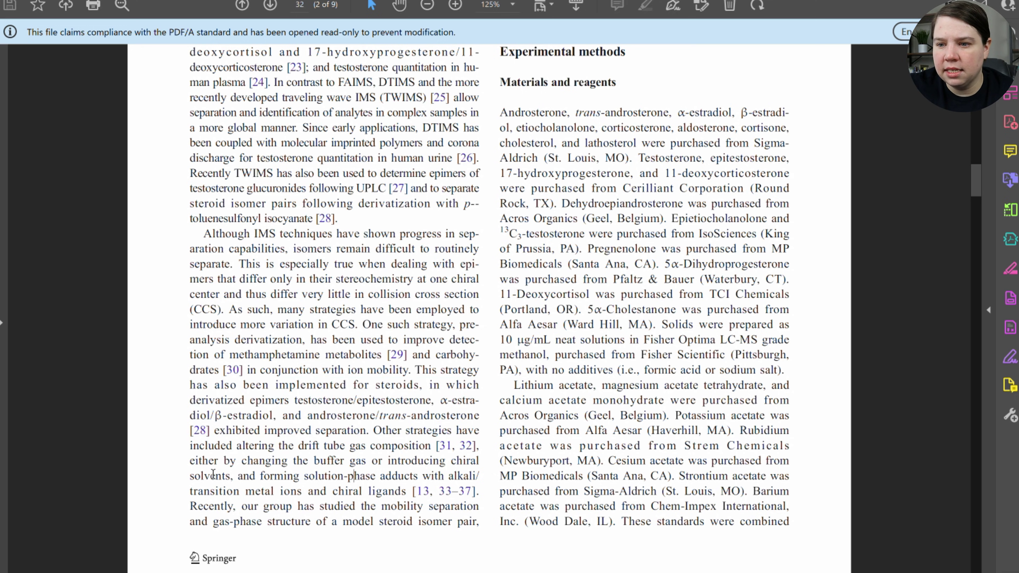
scroll(399, 514, up, 8)
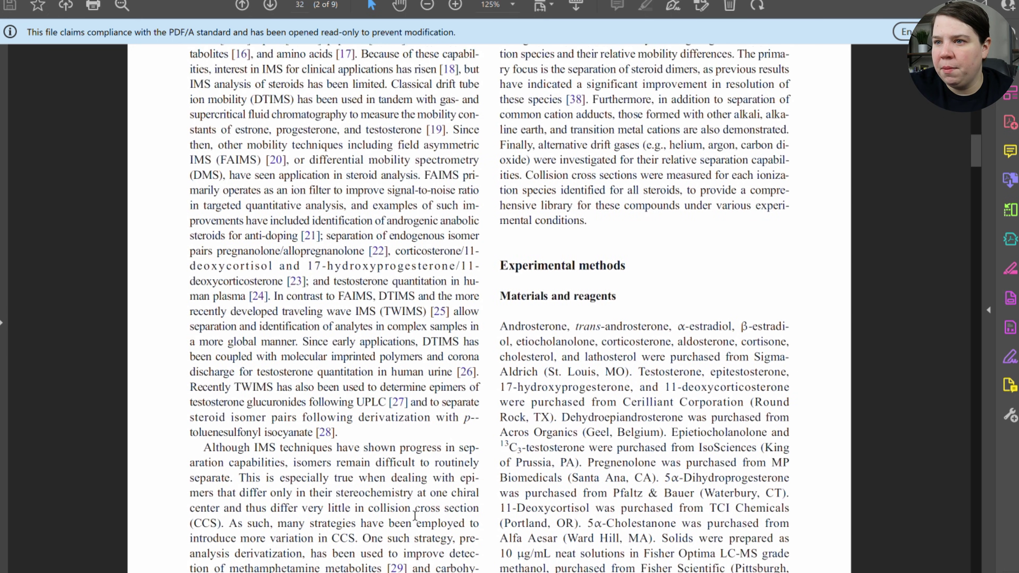
scroll(415, 516, up, 1)
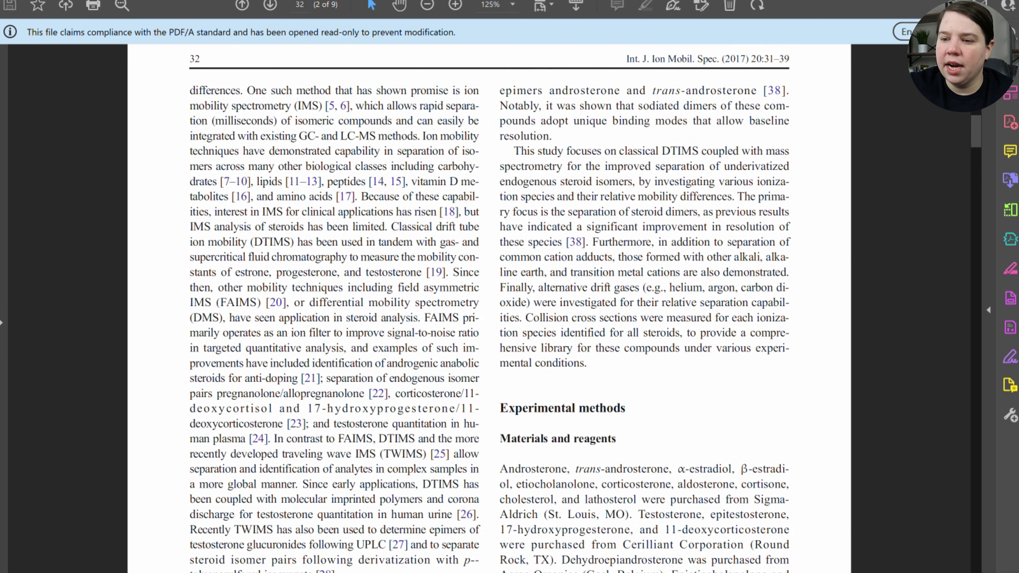
key(alt+Tab)
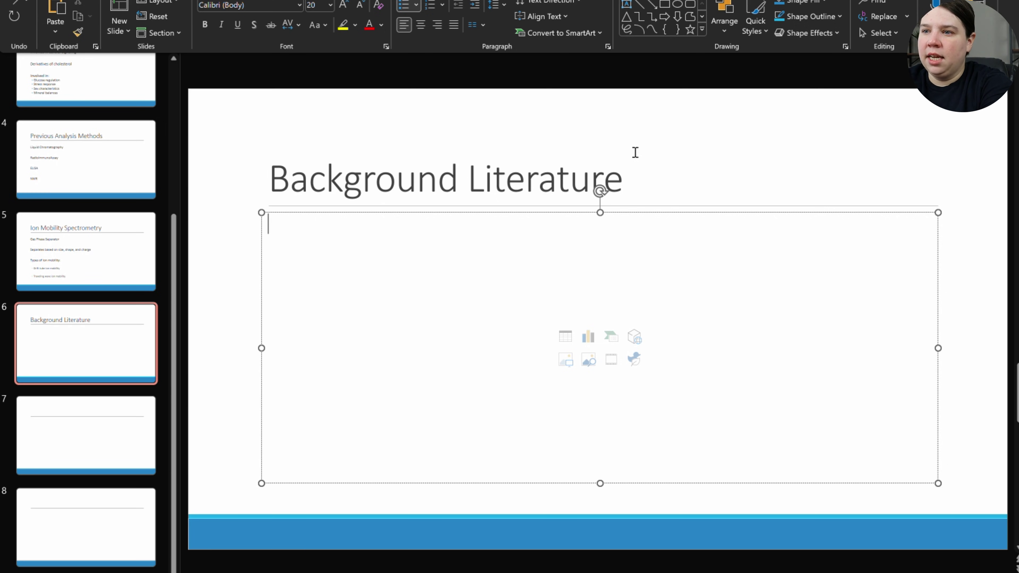
Replace the 'Background Literature' title with 'Previous Methods for Steroid Separation in IMS'
click(623, 177)
drag(623, 178, 235, 172)
text(P)
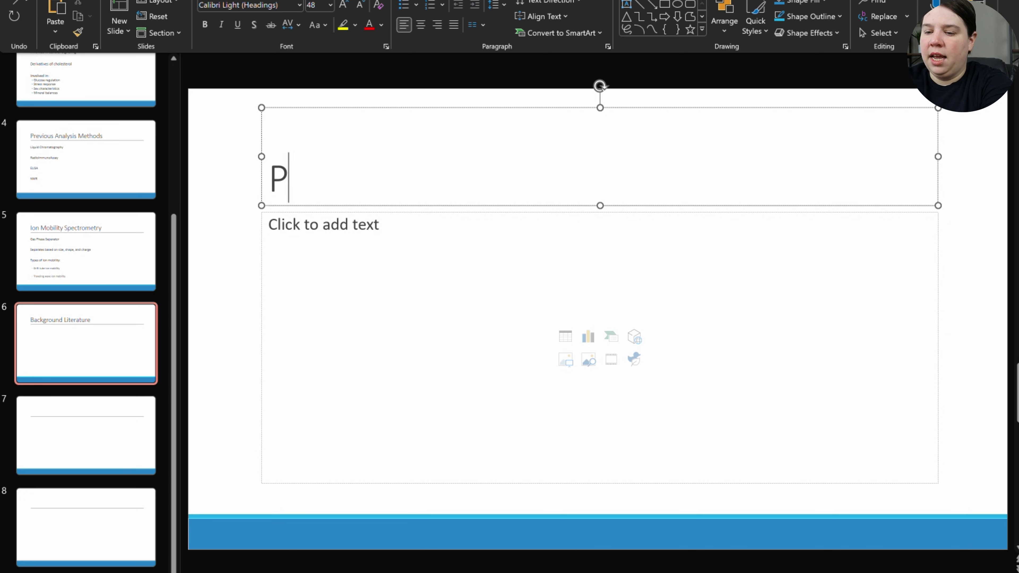
text(revious Methods fo)
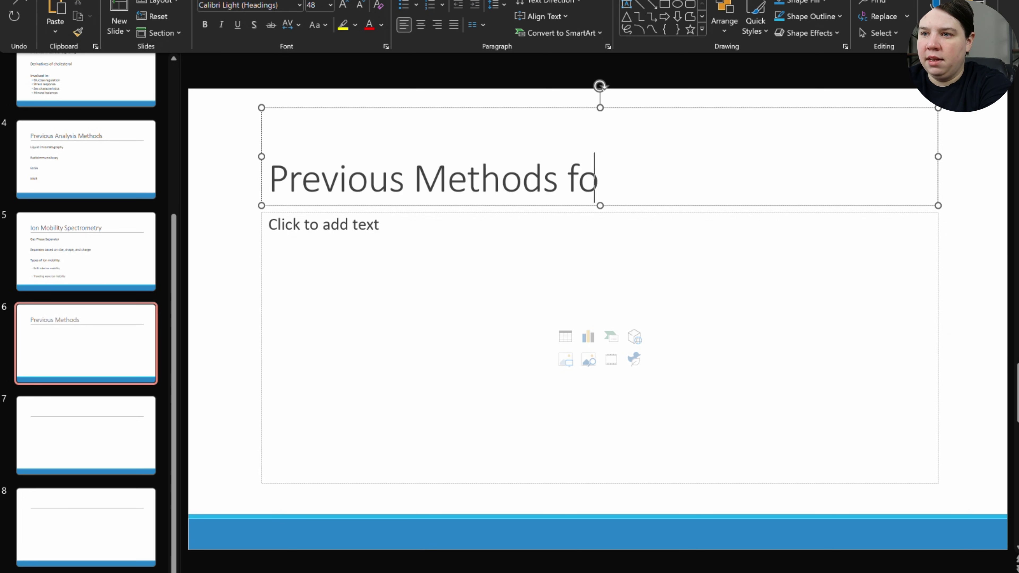
text(r Steroid Se)
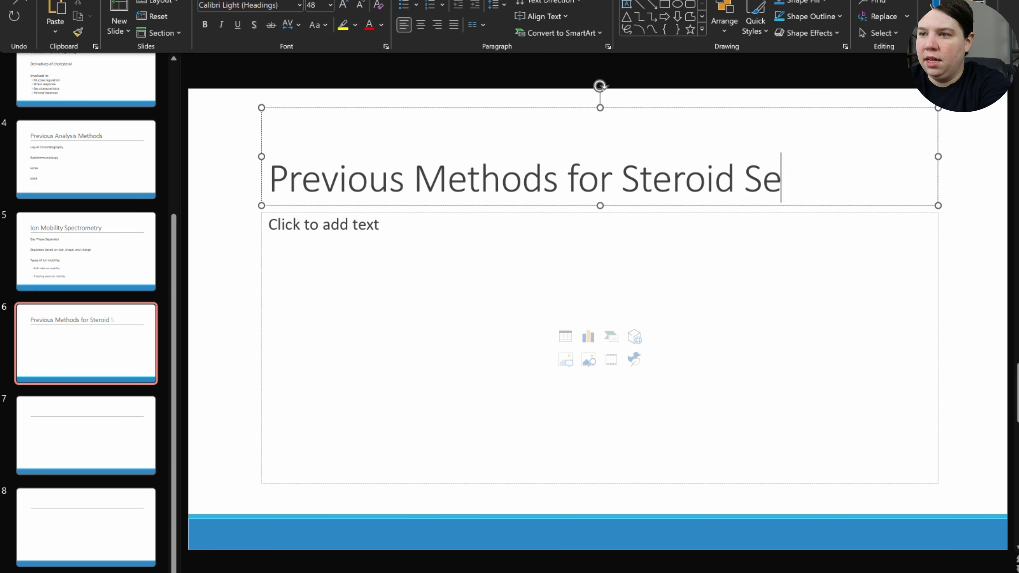
text(paration in IMS)
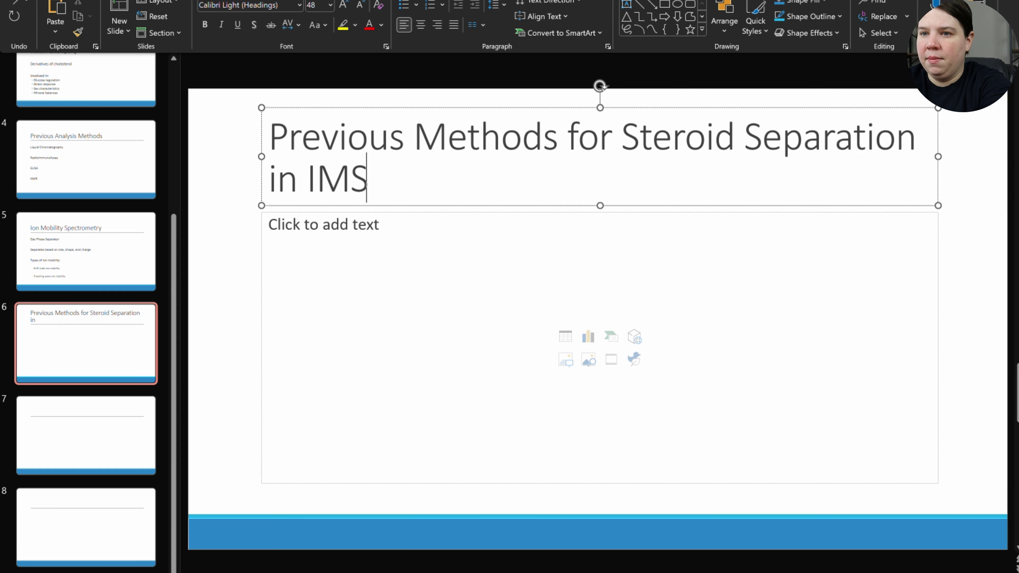
click(321, 239)
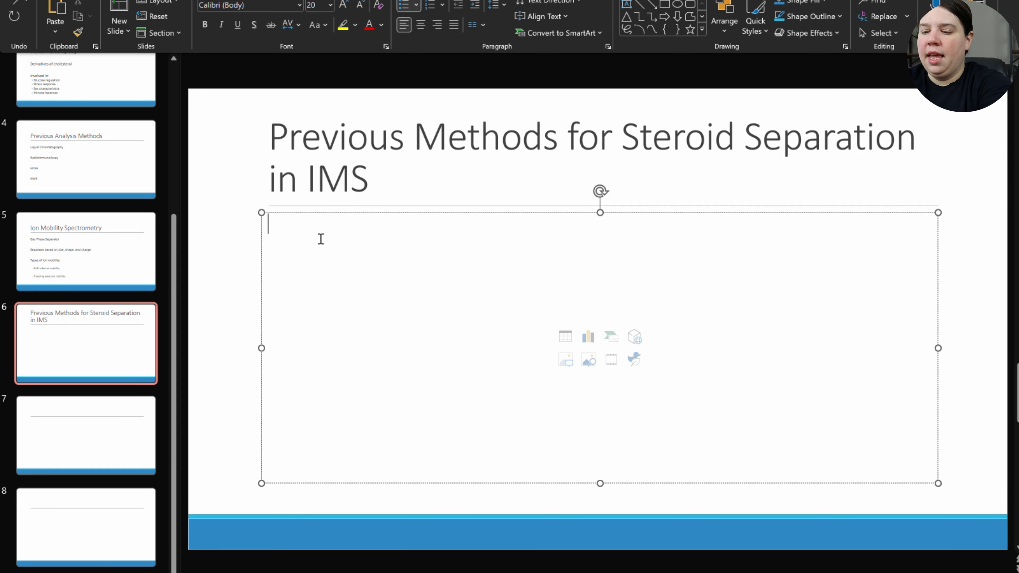
Enter the points 'Derivatization', 'Changing of drift gas' and 'Using metal adducts to generate multimeric species'
text(Derivatization)
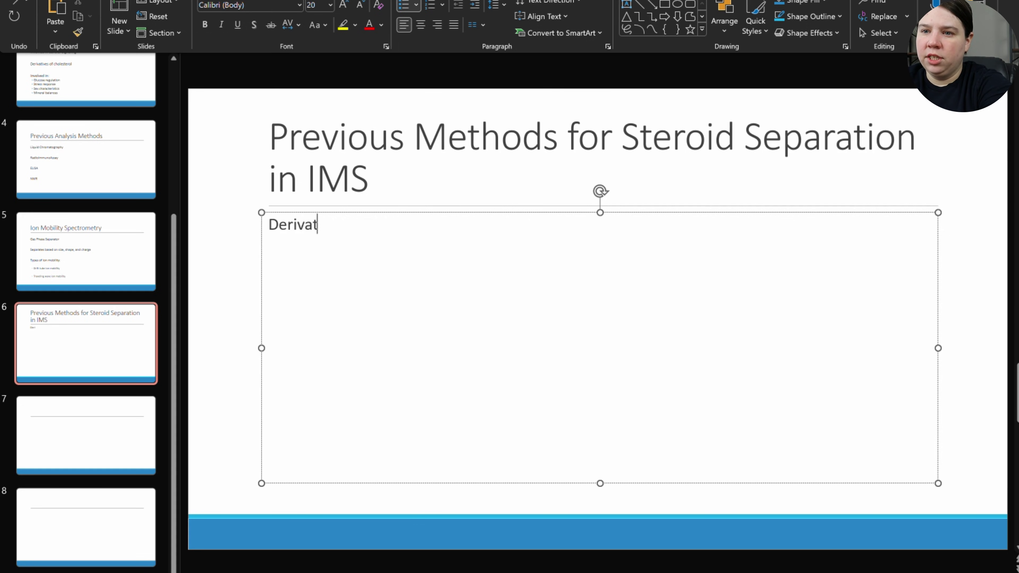
key(Return)
text(Changing of drift Gas)
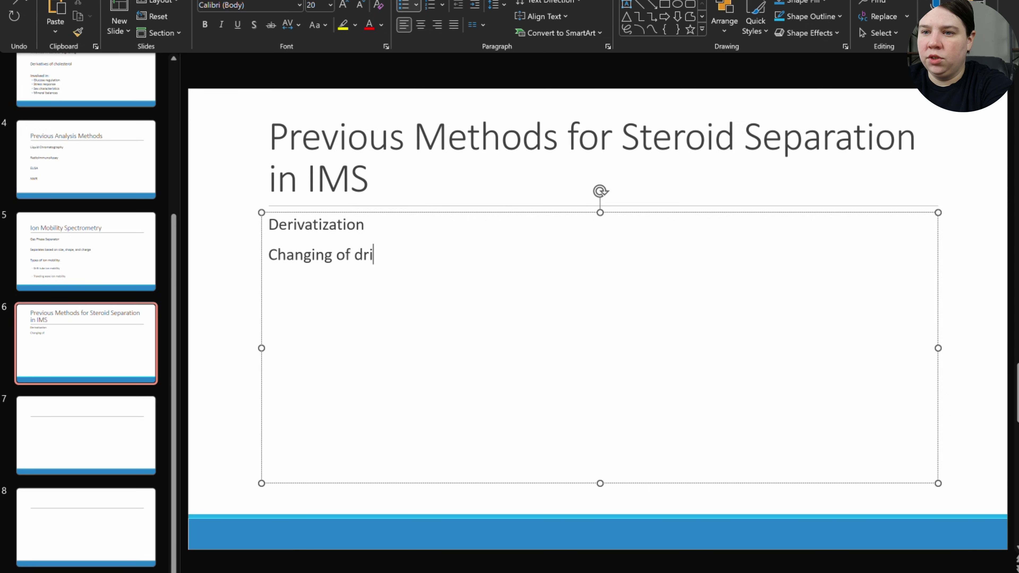
key(BackSpace)
key(BackSpace)
key(BackSpace)
text(gas)
key(Return)
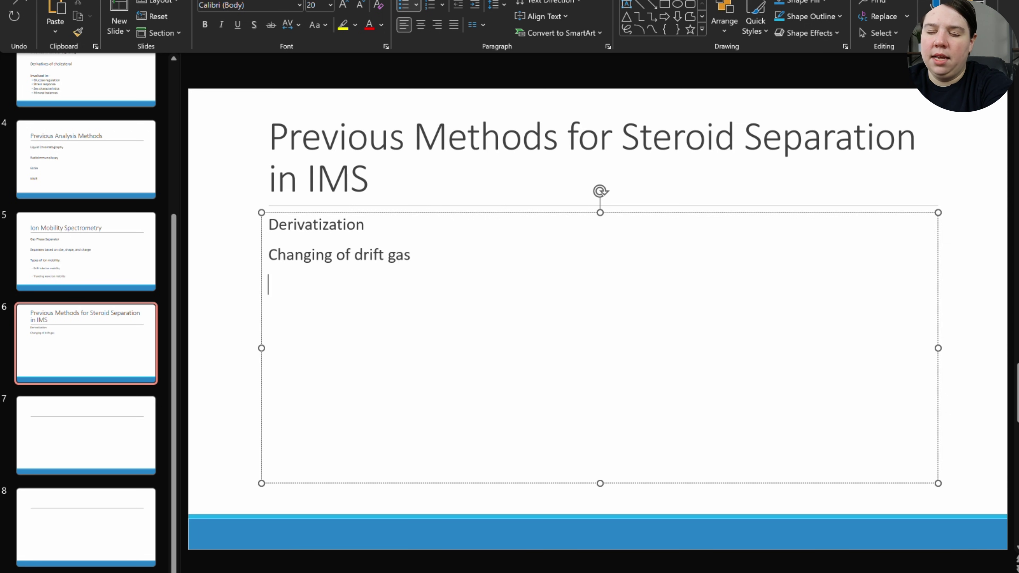
text(Using metal a)
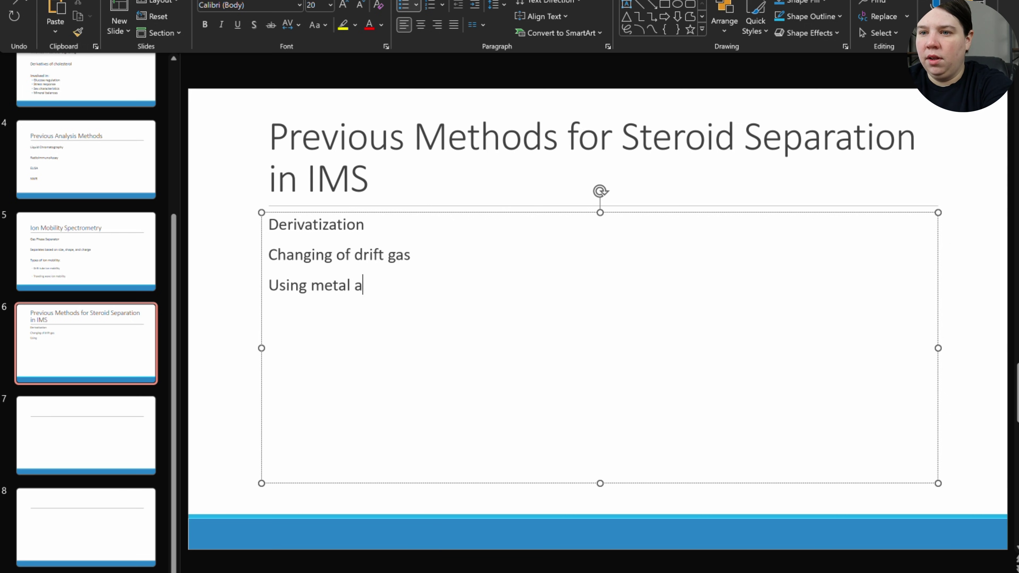
text(dducts to generate)
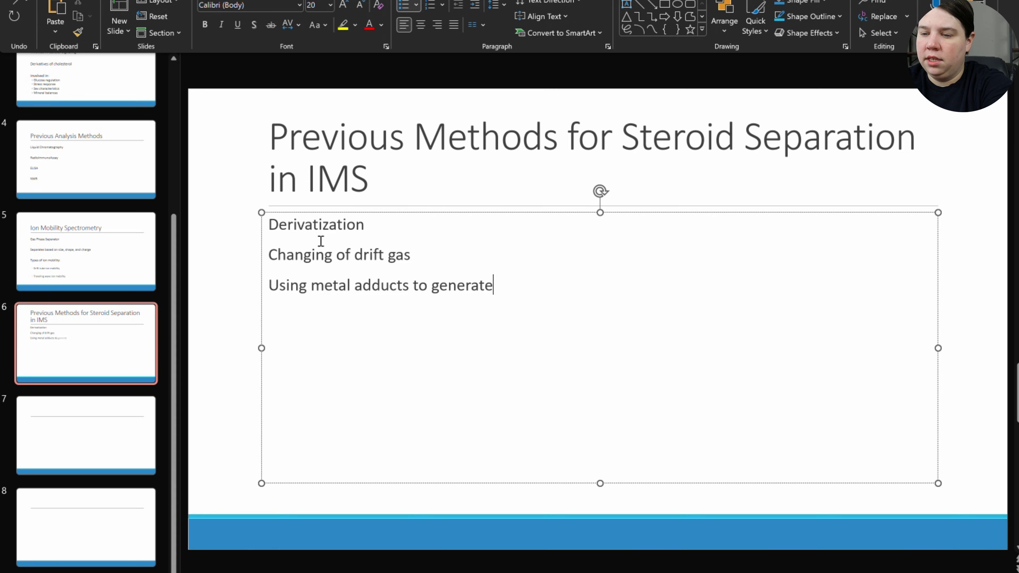
text( multimeric species)
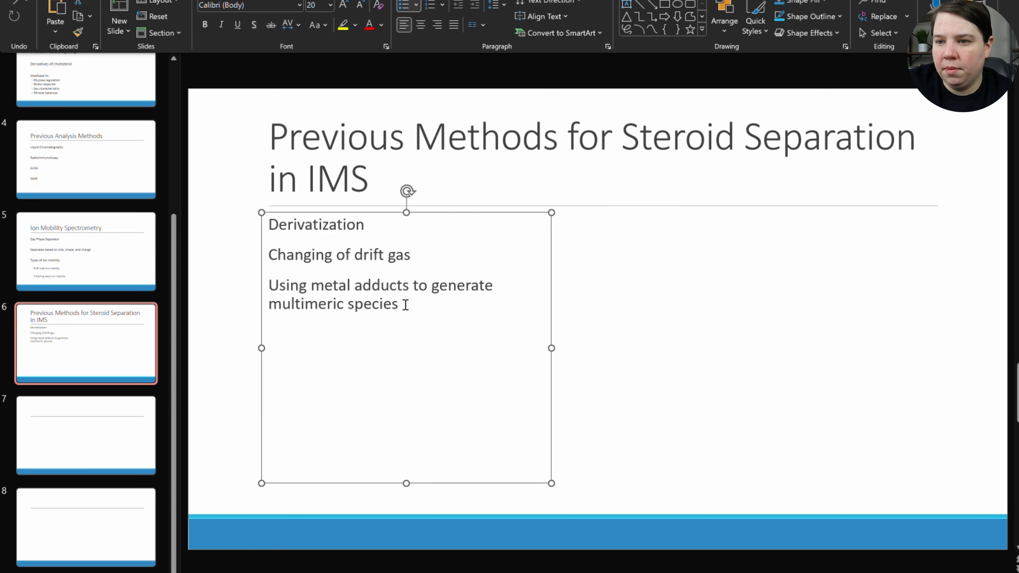
Enlarge all three points to 28 pt and single-space the two-line metal adducts point
drag(405, 303, 240, 219)
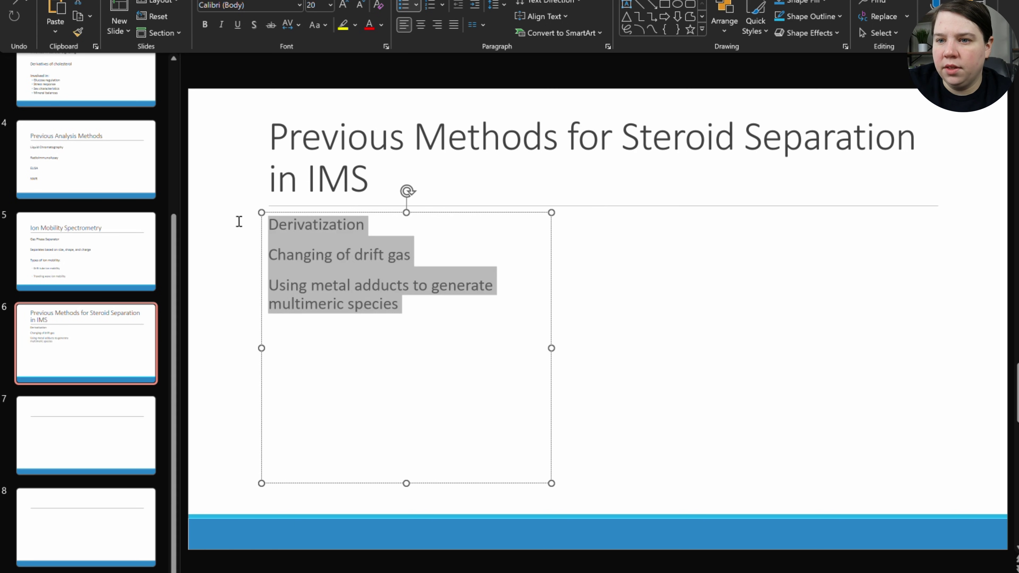
click(344, 8)
click(344, 8)
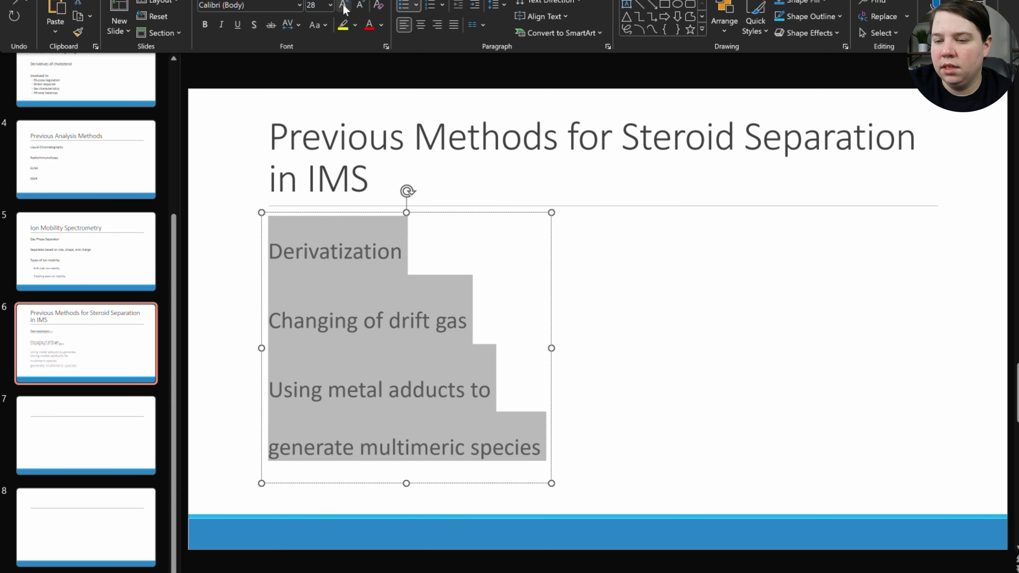
click(253, 357)
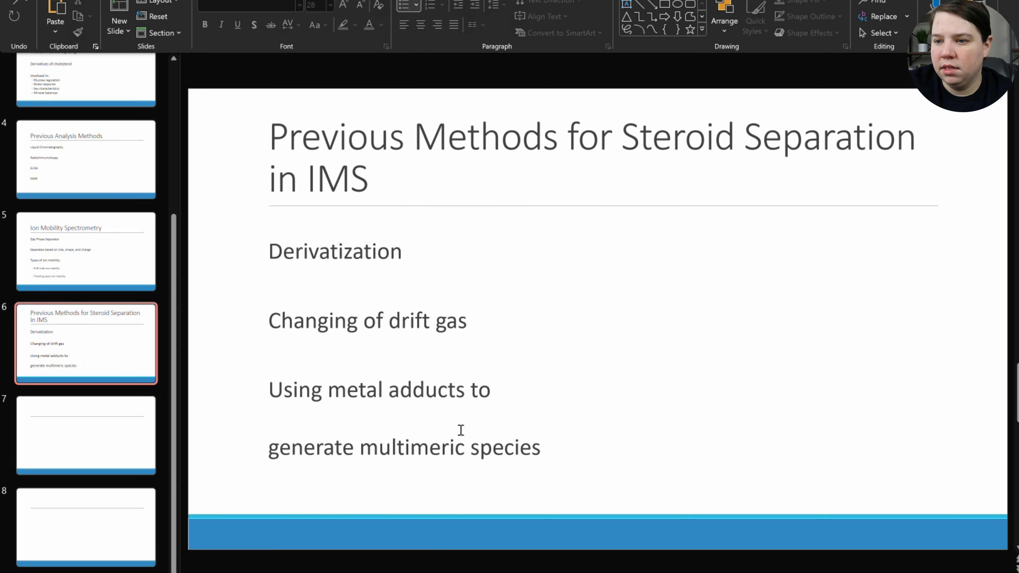
drag(542, 448, 273, 392)
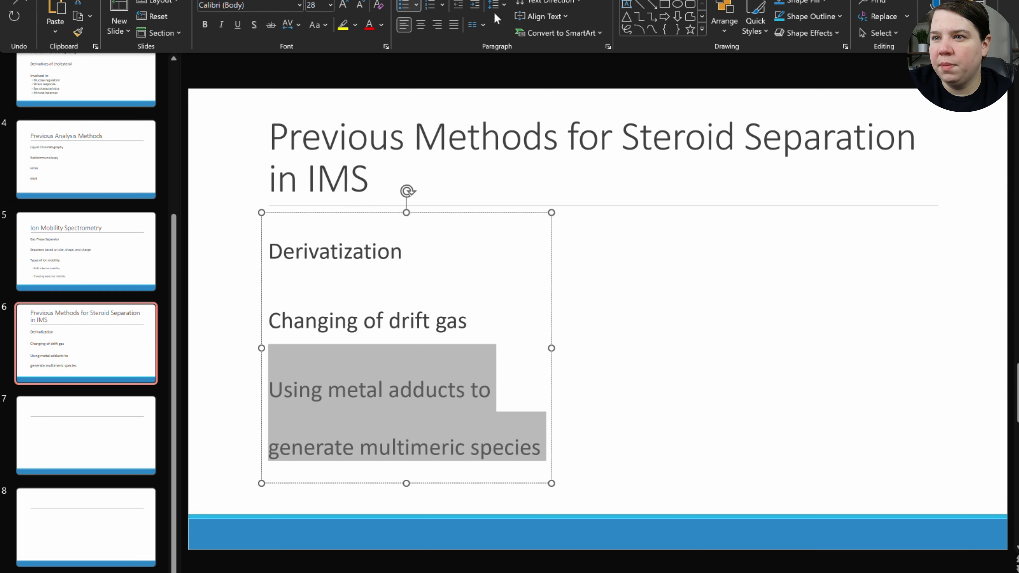
key(ctrl+1)
click(450, 73)
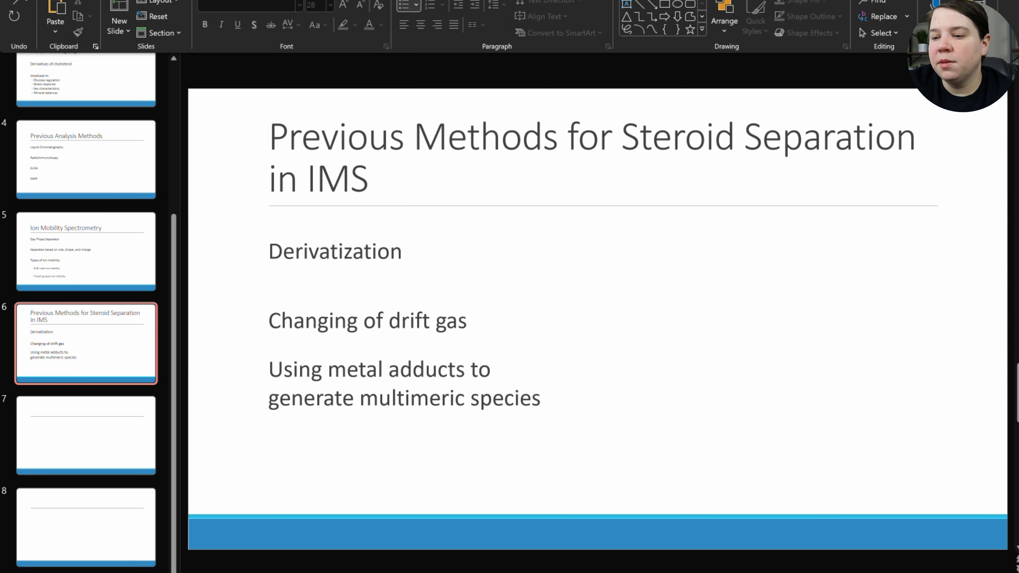
key(alt+Tab)
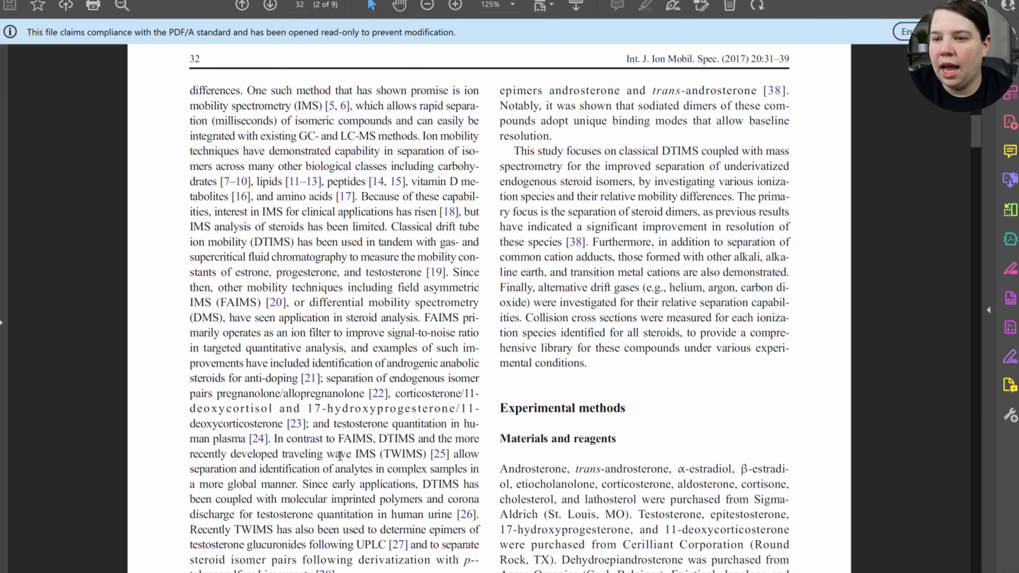